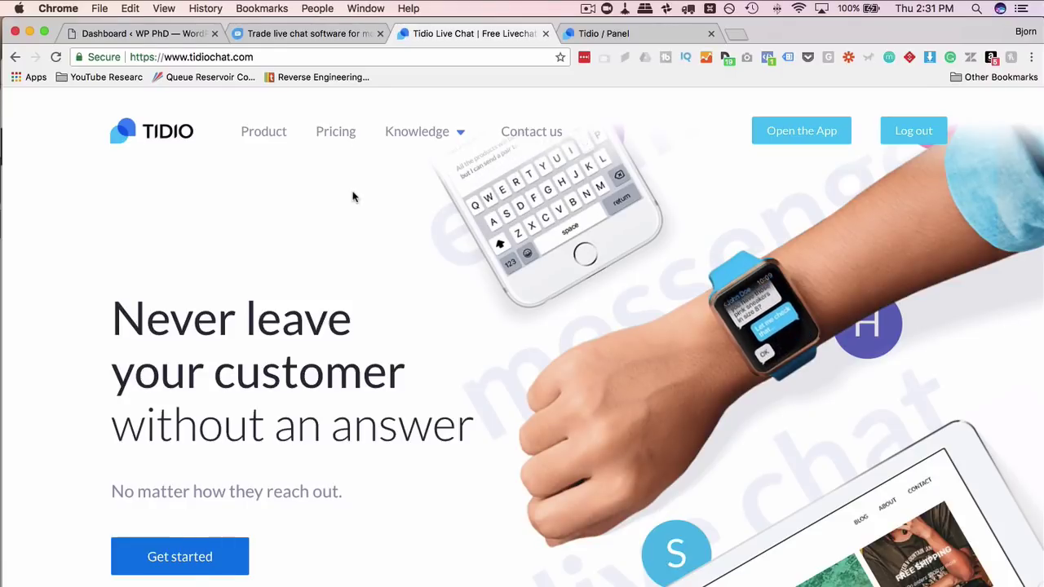
- Bring up the Freshchat live chat software page at freshworks.com
{"action": "left_click", "coordinate": [324, 30]}
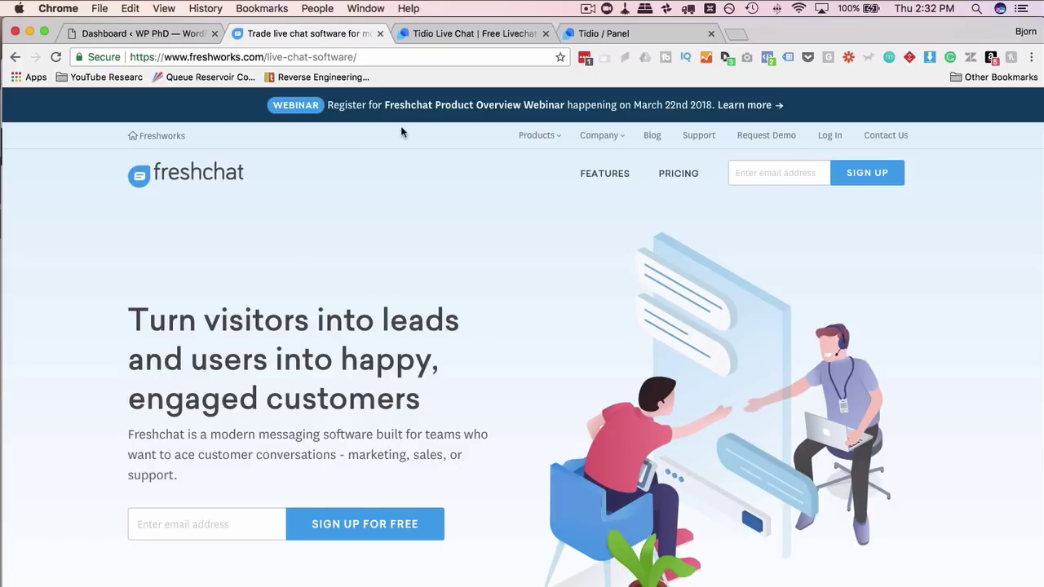
- Return to Tidio, close the Freshchat tab and open the Tidio pricing page
{"action": "left_click", "coordinate": [469, 35]}
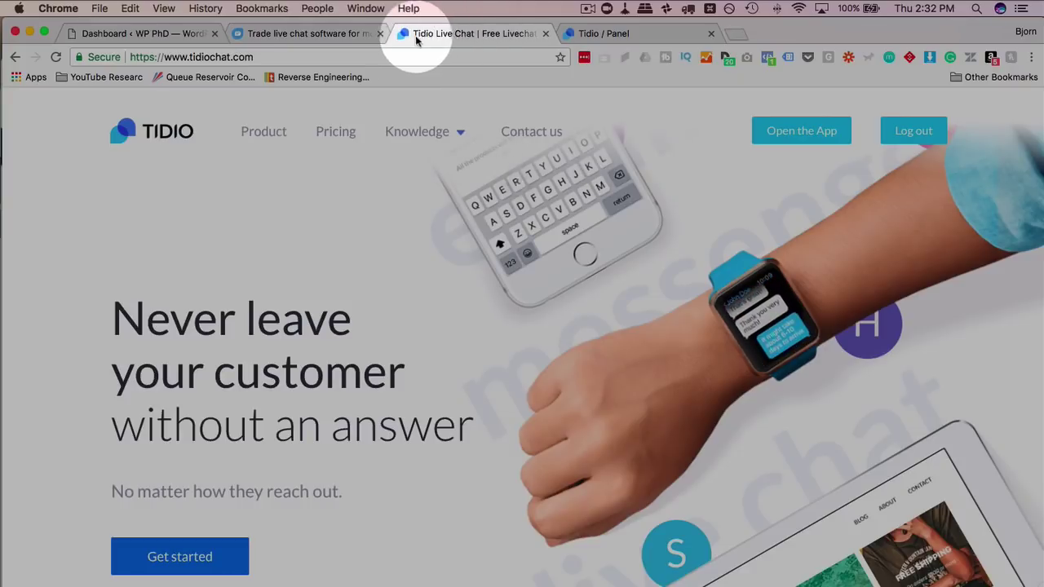
{"action": "left_click", "coordinate": [379, 34]}
{"action": "left_click", "coordinate": [349, 214]}
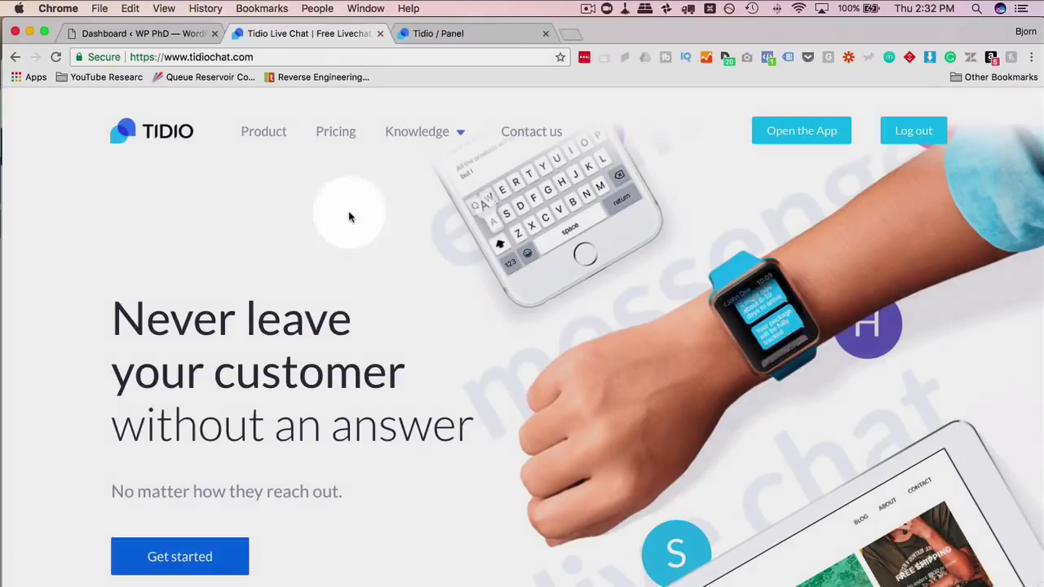
{"action": "left_click", "coordinate": [335, 133]}
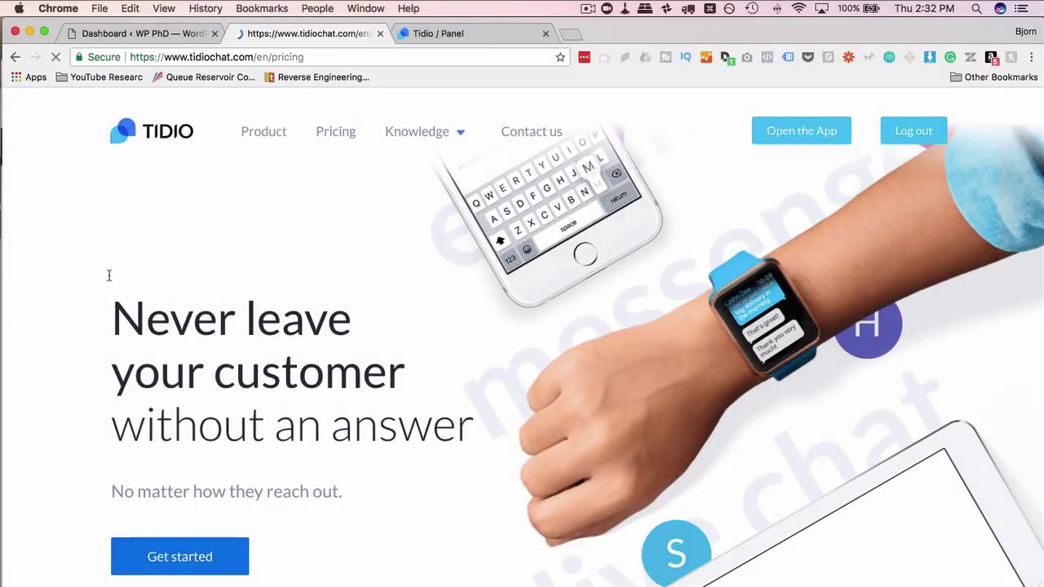
- Scroll through the pricing plans, comparing the $0 forever-free plan and $15/month Communicator
{"action": "scroll", "coordinate": [109, 279], "scroll_direction": "down", "scroll_amount": 3}
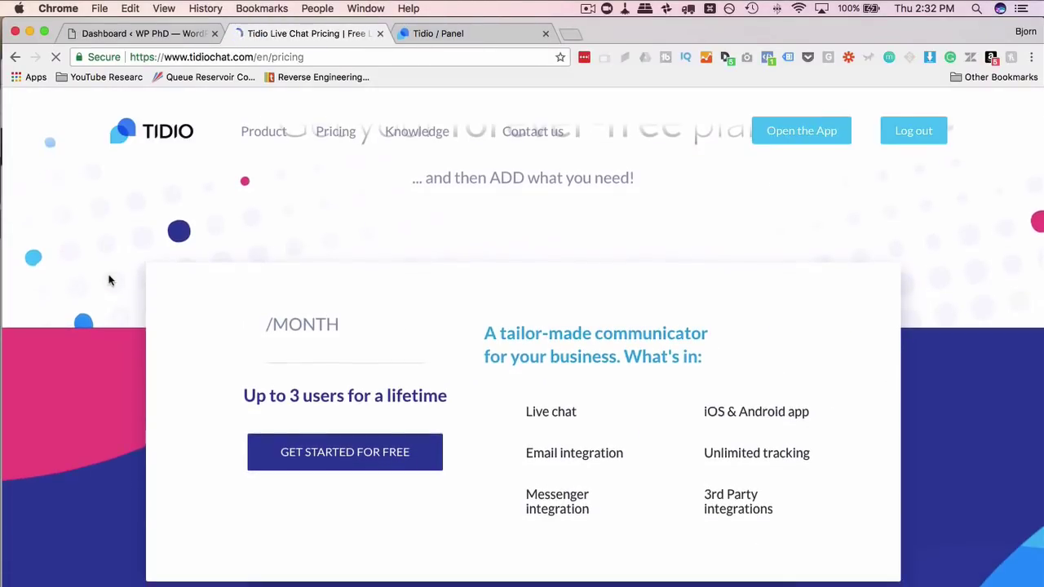
{"action": "left_click", "coordinate": [341, 424]}
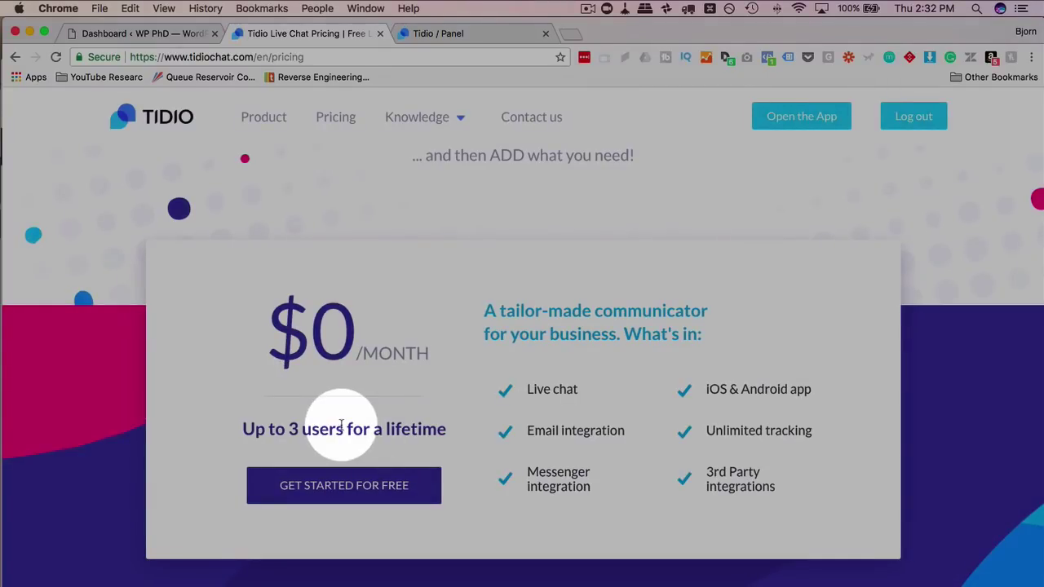
{"action": "scroll", "coordinate": [433, 392], "scroll_direction": "down", "scroll_amount": 2}
{"action": "mouse_move", "coordinate": [549, 331]}
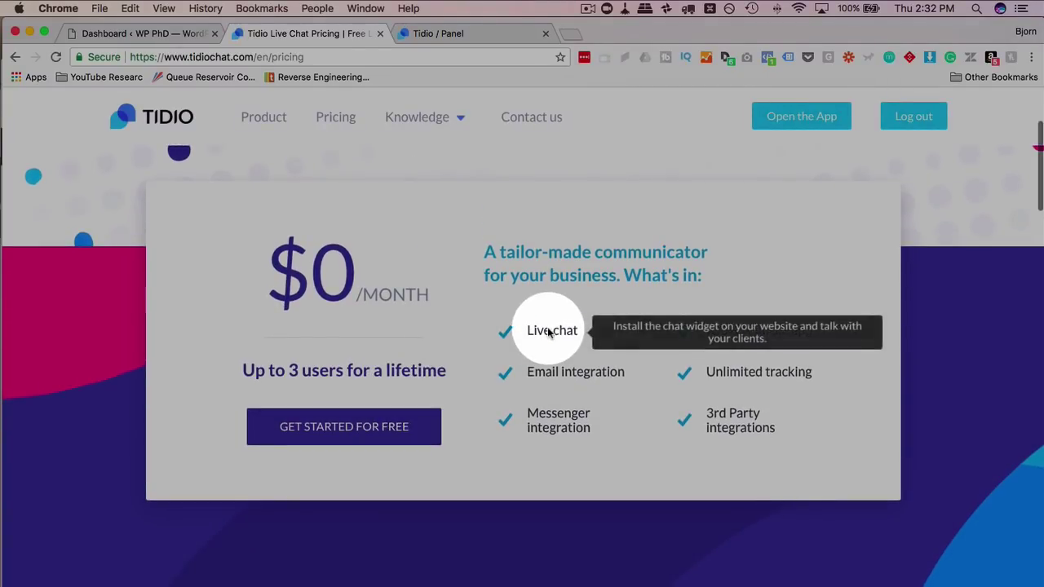
{"action": "mouse_move", "coordinate": [712, 334]}
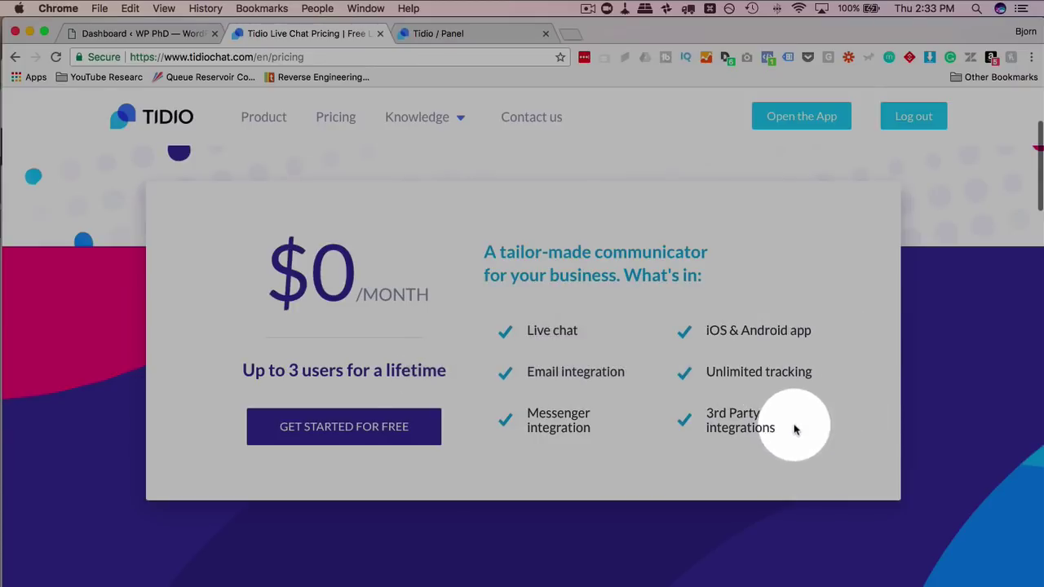
{"action": "mouse_move", "coordinate": [565, 425]}
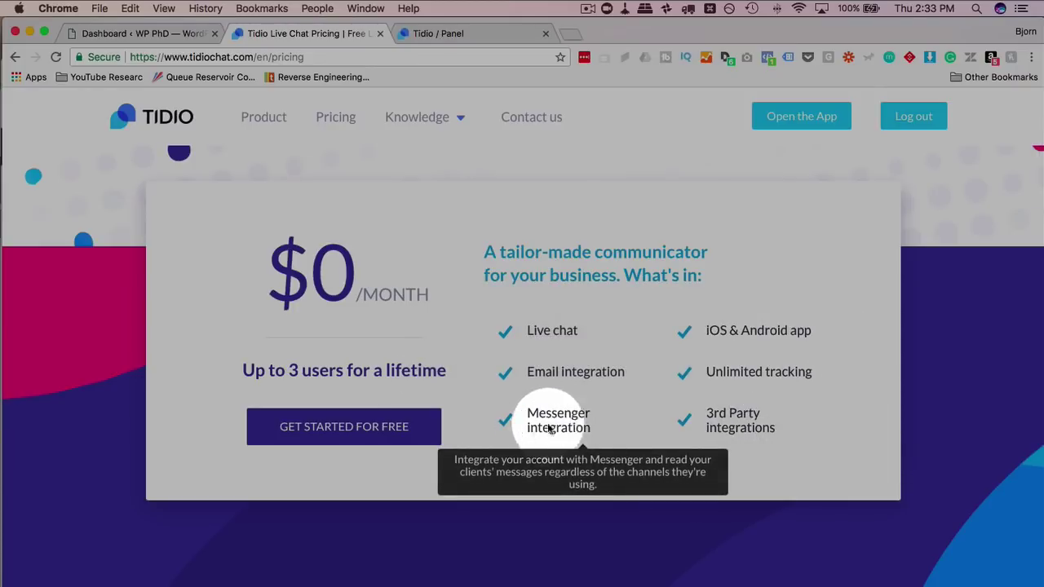
{"action": "scroll", "coordinate": [577, 507], "scroll_direction": "down", "scroll_amount": 1}
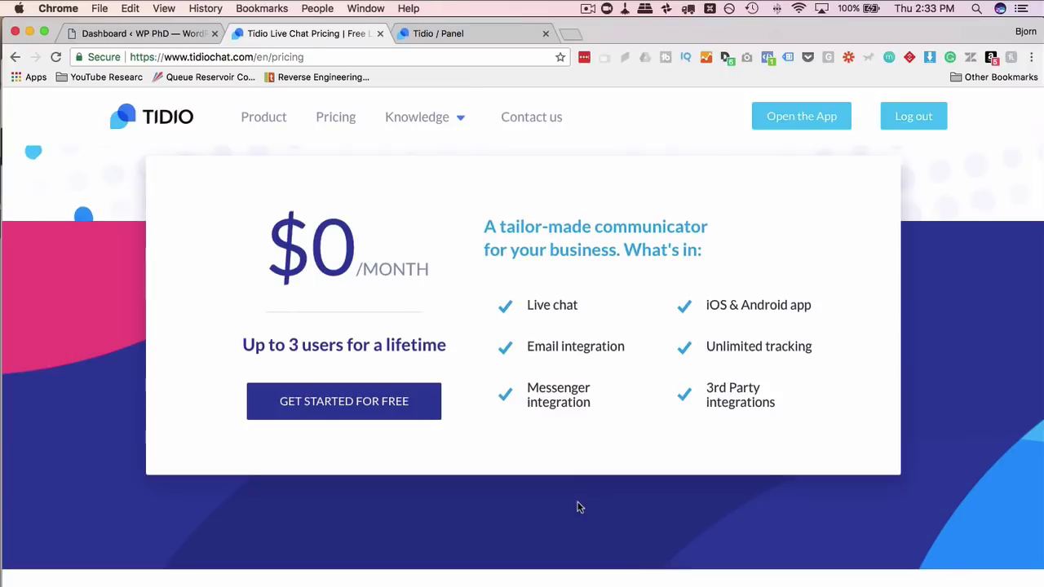
{"action": "scroll", "coordinate": [577, 507], "scroll_direction": "down", "scroll_amount": 1}
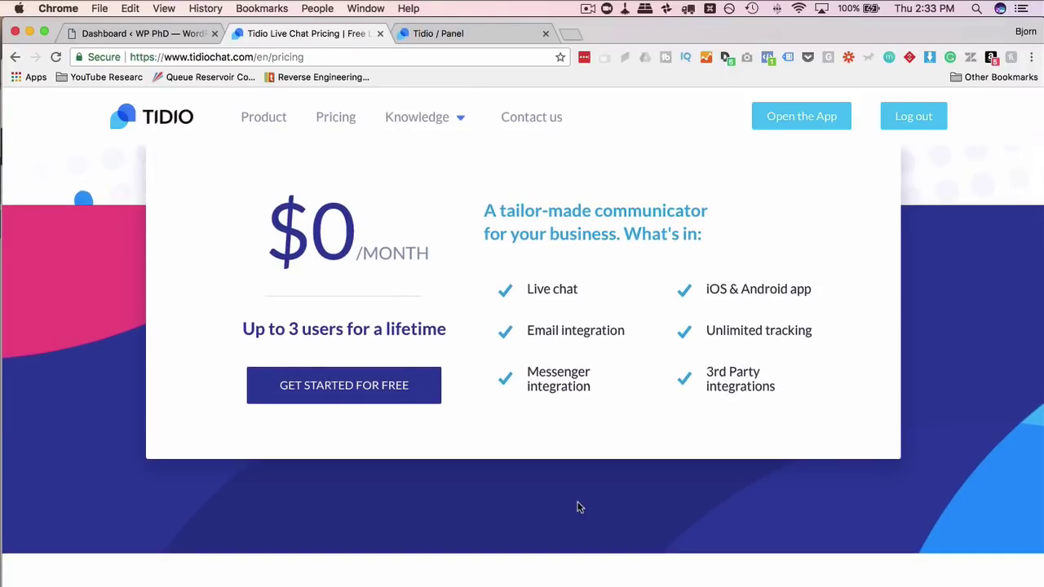
{"action": "scroll", "coordinate": [578, 507], "scroll_direction": "down", "scroll_amount": 10}
{"action": "scroll", "coordinate": [577, 507], "scroll_direction": "down", "scroll_amount": 6}
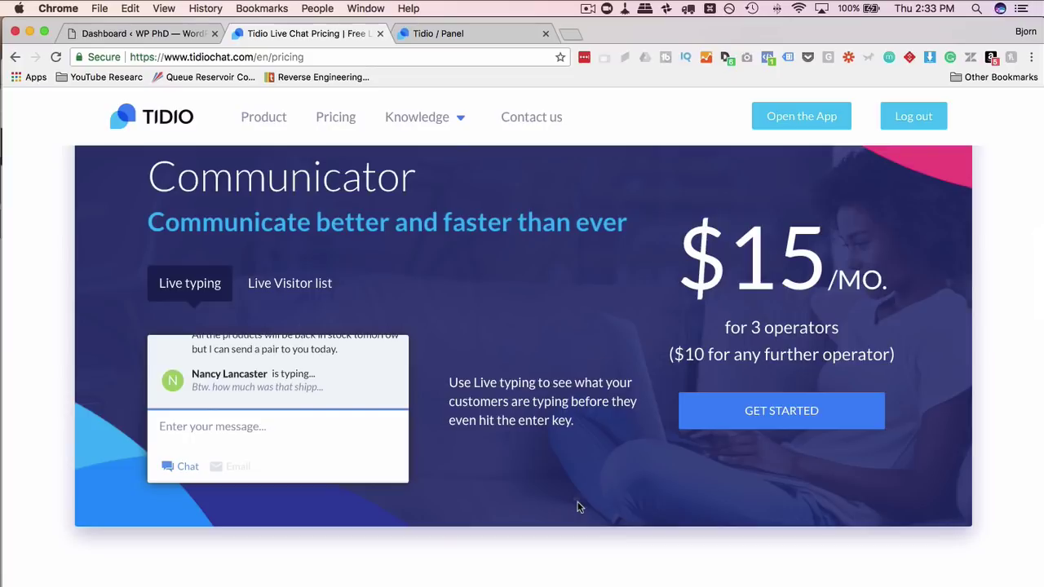
{"action": "scroll", "coordinate": [577, 507], "scroll_direction": "down", "scroll_amount": 1}
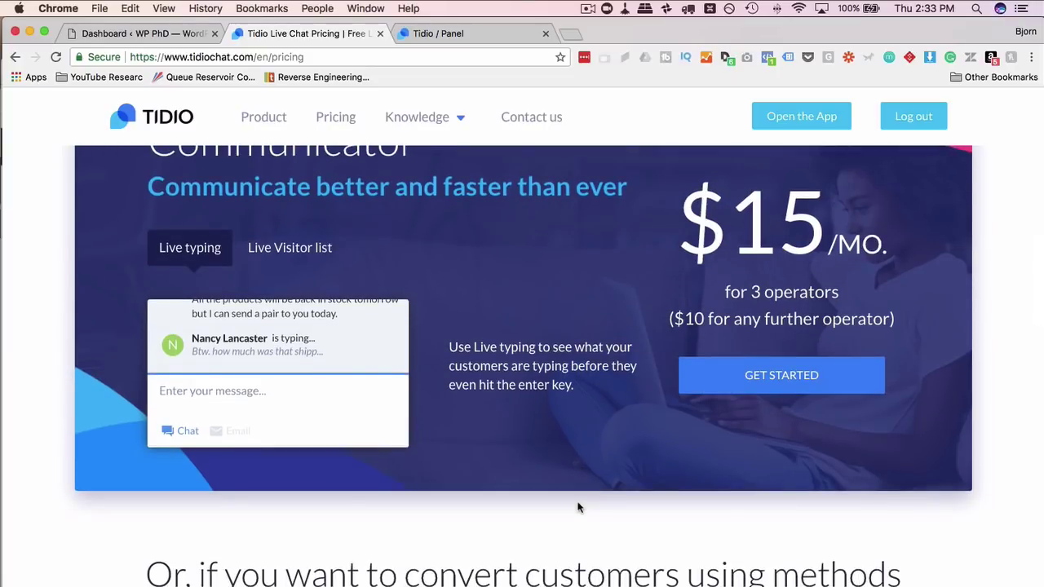
{"action": "scroll", "coordinate": [578, 507], "scroll_direction": "down", "scroll_amount": 1}
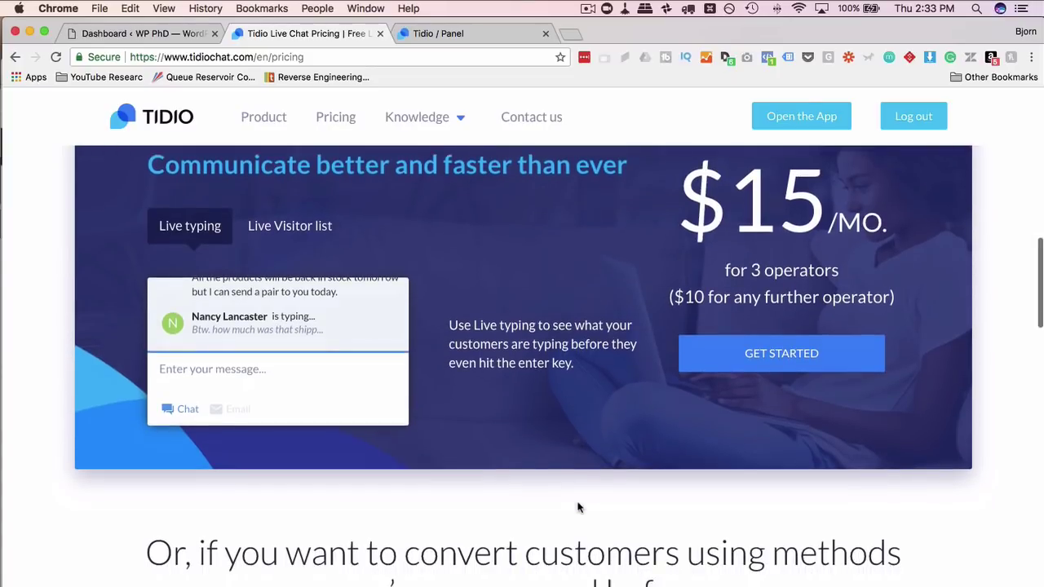
{"action": "scroll", "coordinate": [578, 508], "scroll_direction": "up", "scroll_amount": 5}
{"action": "scroll", "coordinate": [577, 507], "scroll_direction": "up", "scroll_amount": 3}
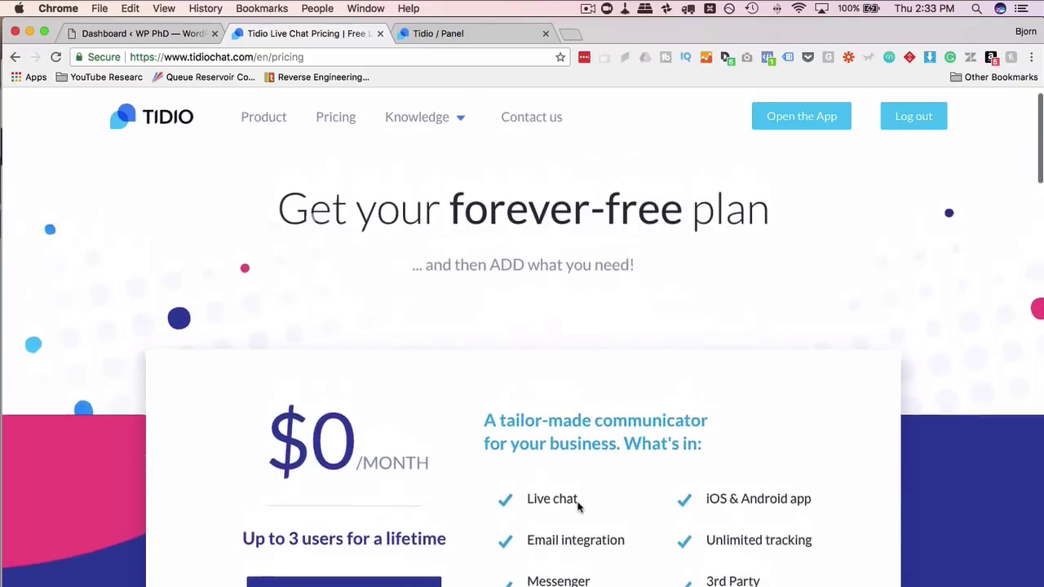
{"action": "scroll", "coordinate": [577, 506], "scroll_direction": "up", "scroll_amount": 1}
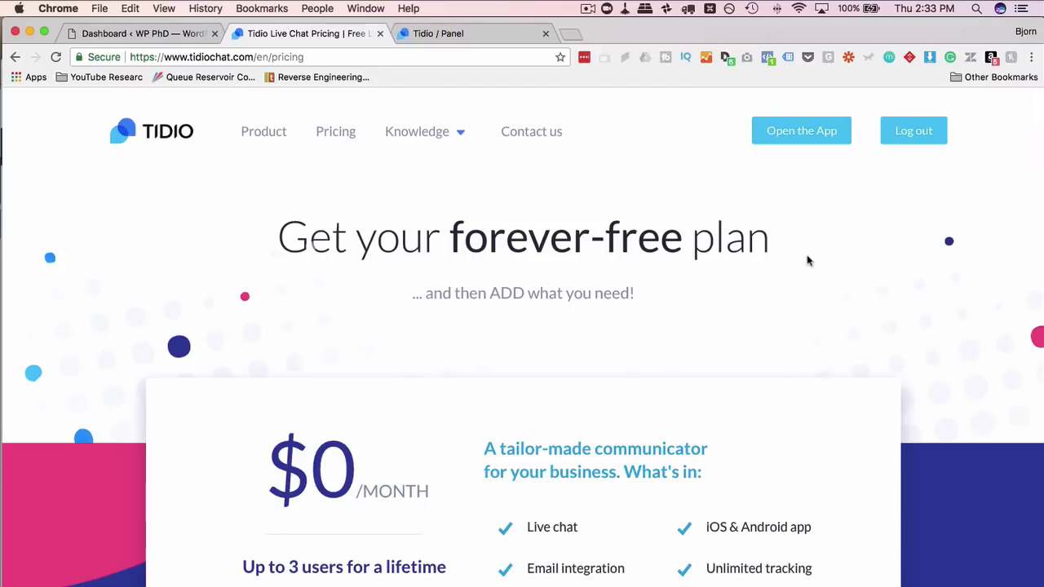
- In the setup tour, choose Live chat as the key feature and accept its look
{"action": "left_click", "coordinate": [455, 33]}
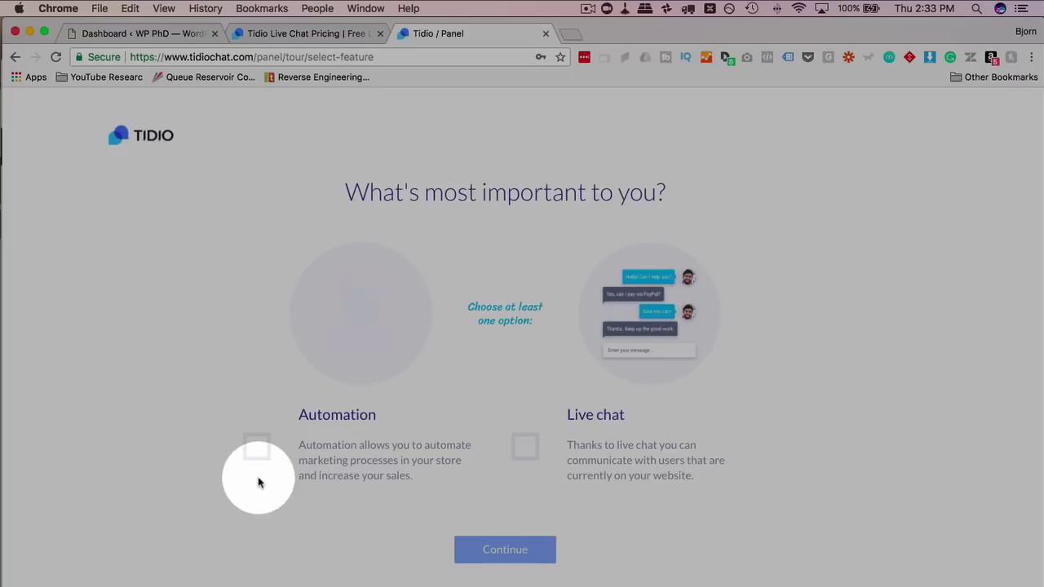
{"action": "left_click", "coordinate": [527, 448]}
{"action": "left_click", "coordinate": [515, 552]}
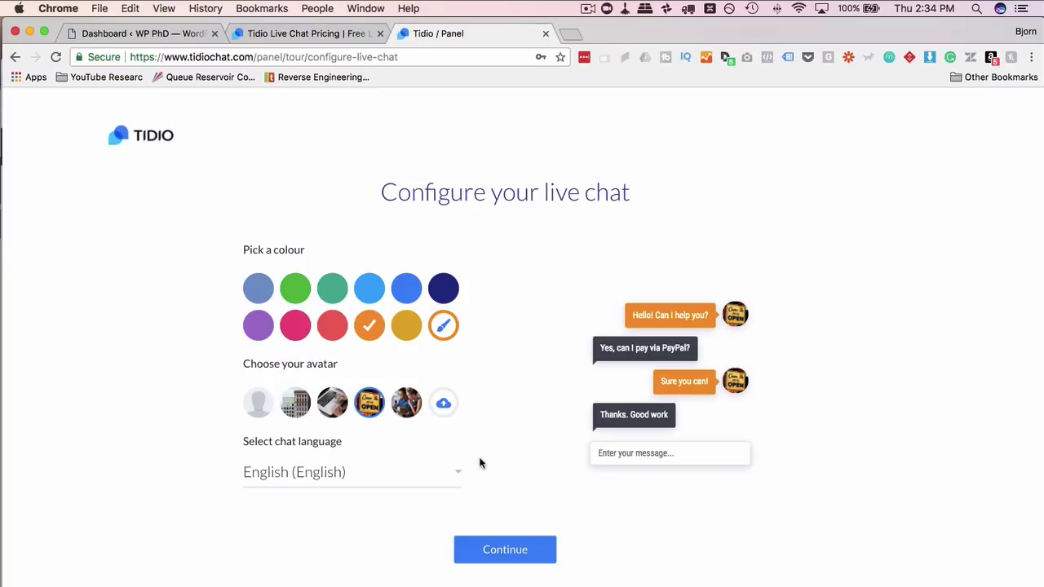
{"action": "left_click", "coordinate": [517, 557]}
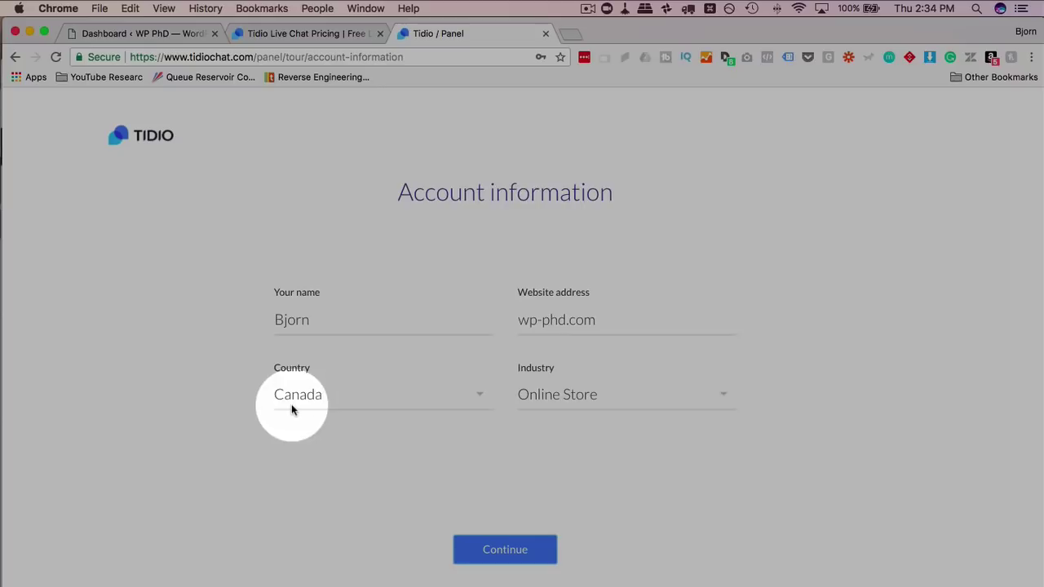
- Set the industry to Education and submit the account information
{"action": "left_click", "coordinate": [598, 398]}
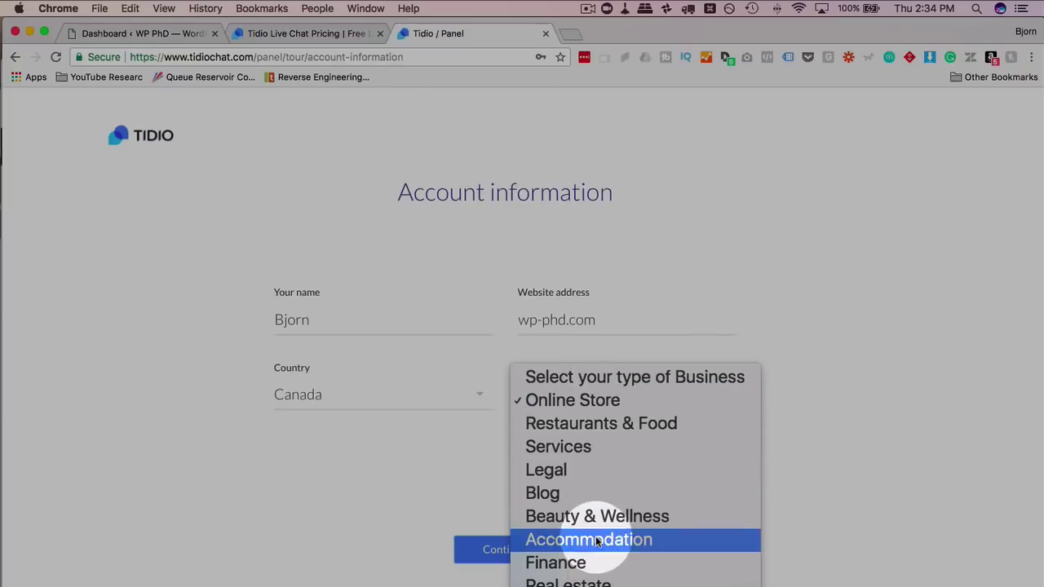
{"action": "scroll", "coordinate": [596, 495], "scroll_direction": "down", "scroll_amount": 2}
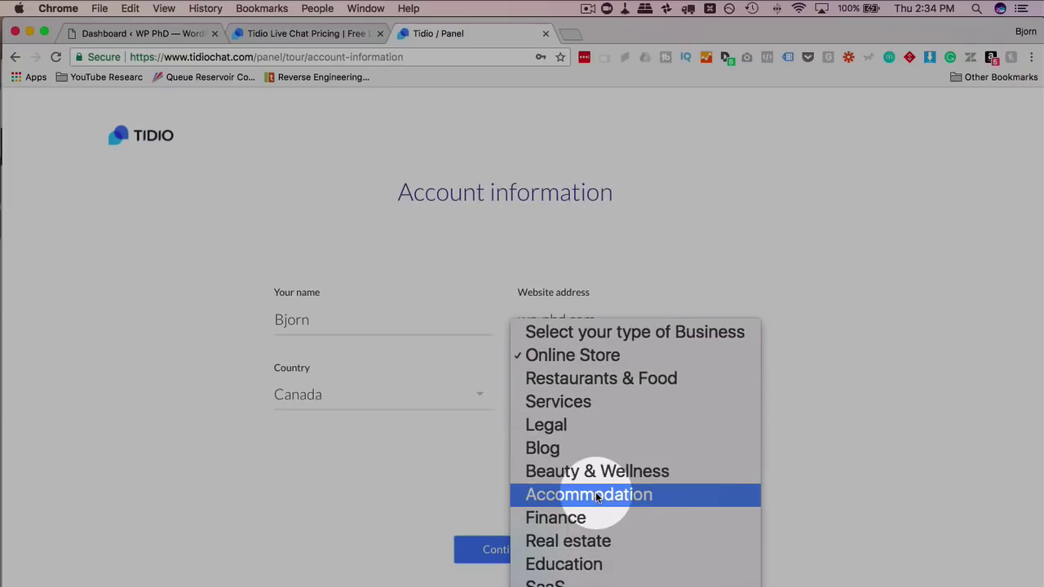
{"action": "left_click", "coordinate": [580, 567]}
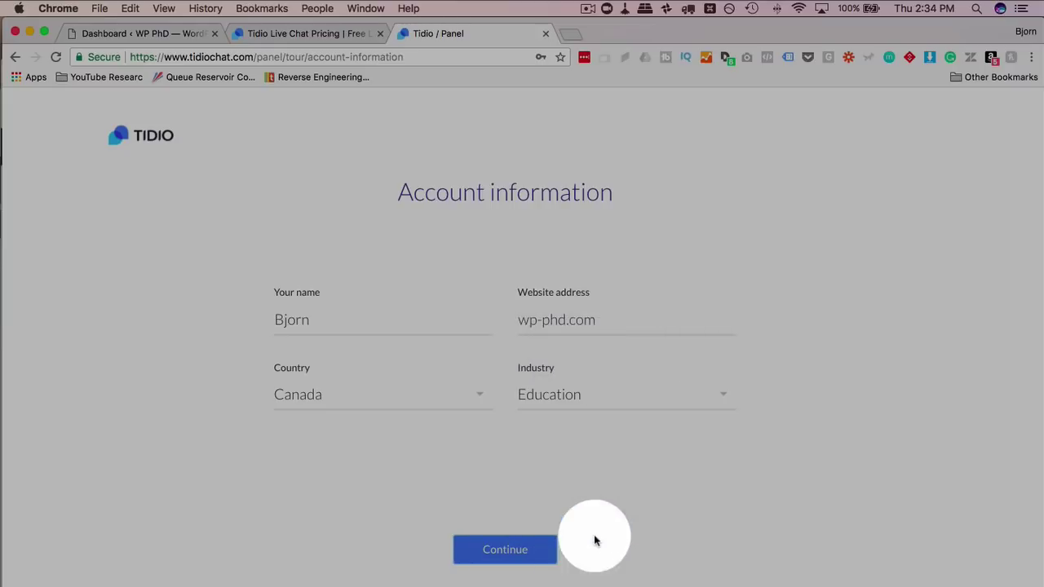
{"action": "left_click", "coordinate": [505, 554]}
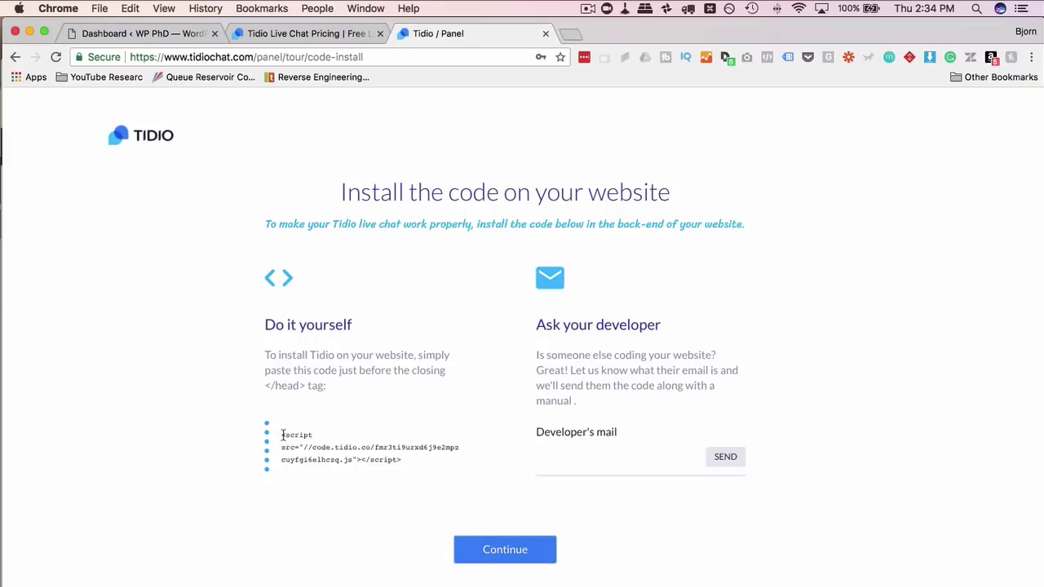
- Select the installation script snippet and finish the install step
{"action": "left_click_drag", "start_coordinate": [284, 435], "coordinate": [408, 459]}
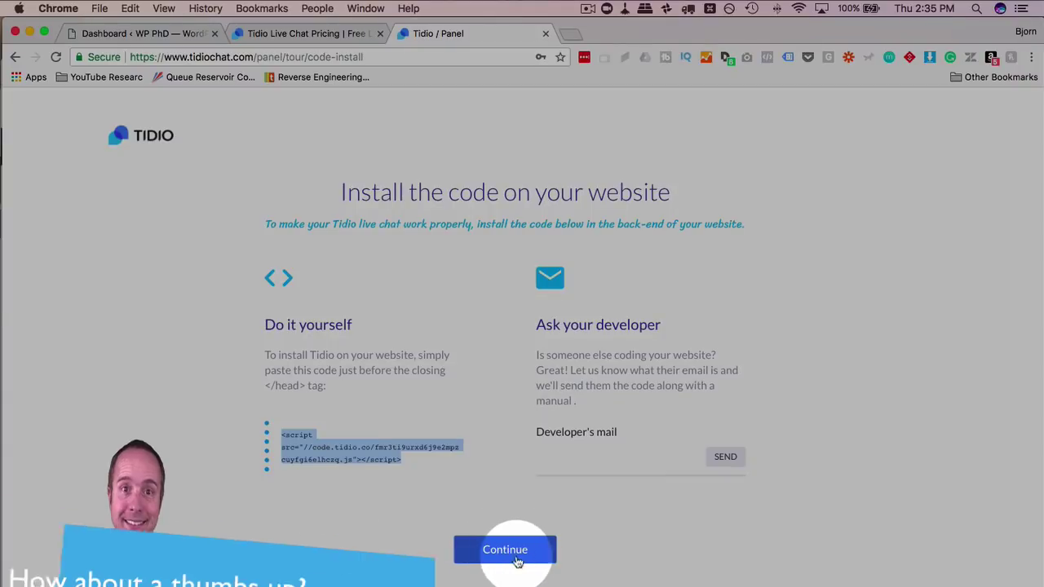
{"action": "left_click", "coordinate": [505, 553]}
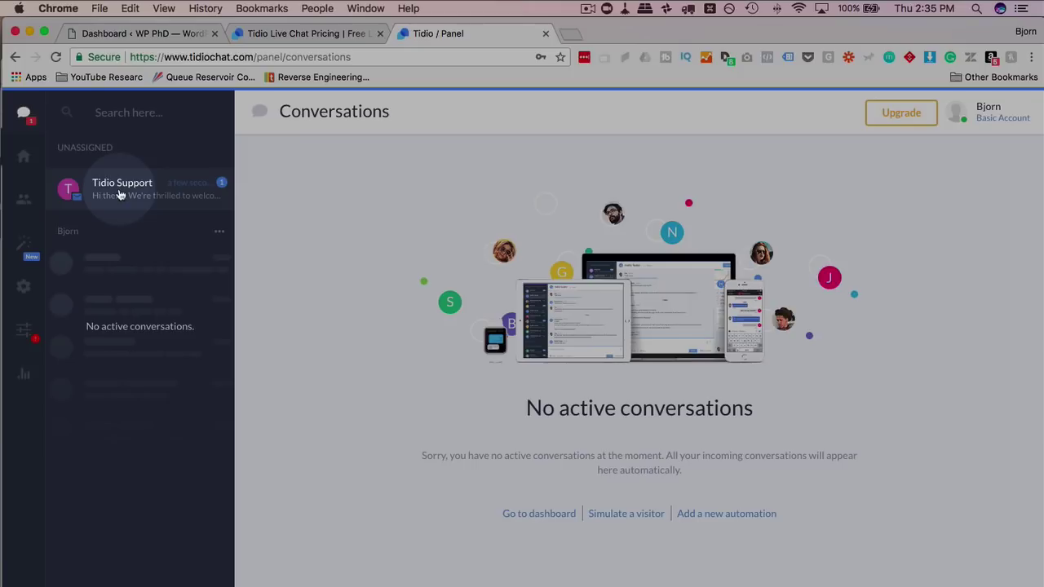
- Lower the sound volume and open the Tidio Support welcome conversation
{"action": "key", "text": "XF86AudioLowerVolume"}
{"action": "key", "text": "XF86AudioLowerVolume"}
{"action": "key", "text": "XF86AudioLowerVolume"}
{"action": "key", "text": "XF86AudioLowerVolume"}
{"action": "key", "text": "XF86AudioLowerVolume"}
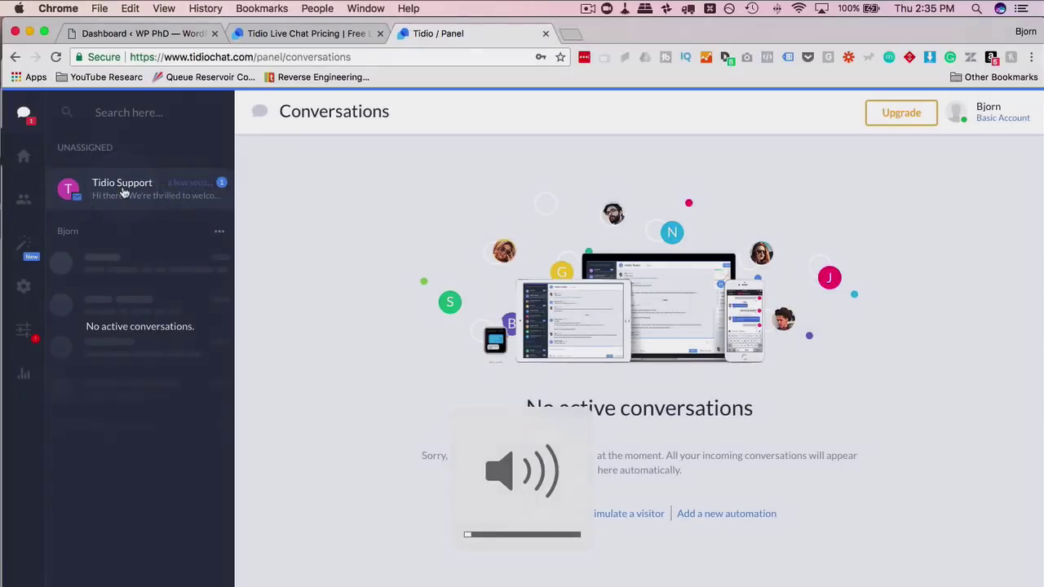
{"action": "left_click", "coordinate": [122, 192]}
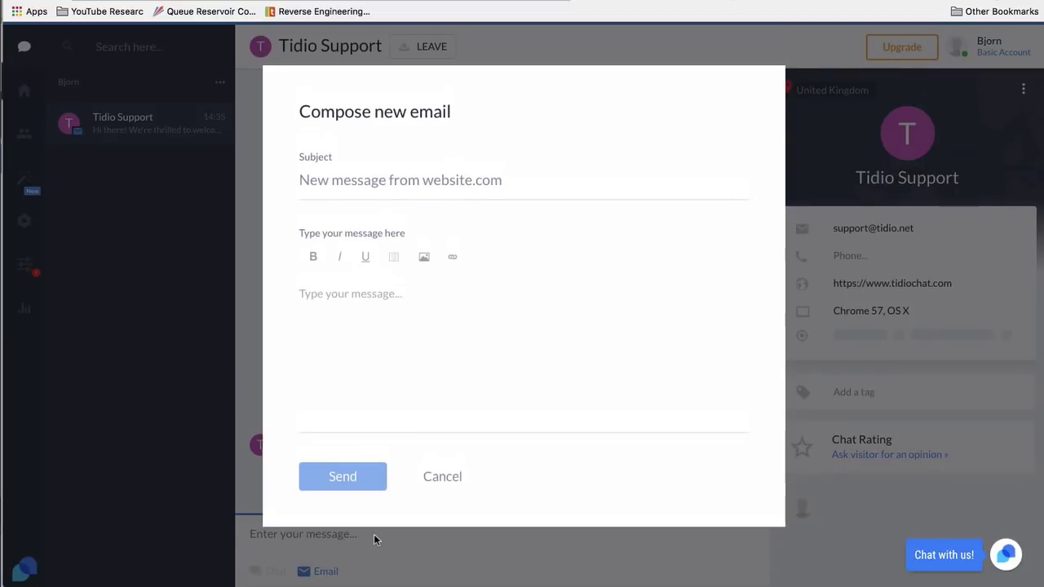
{"action": "left_click", "coordinate": [442, 477]}
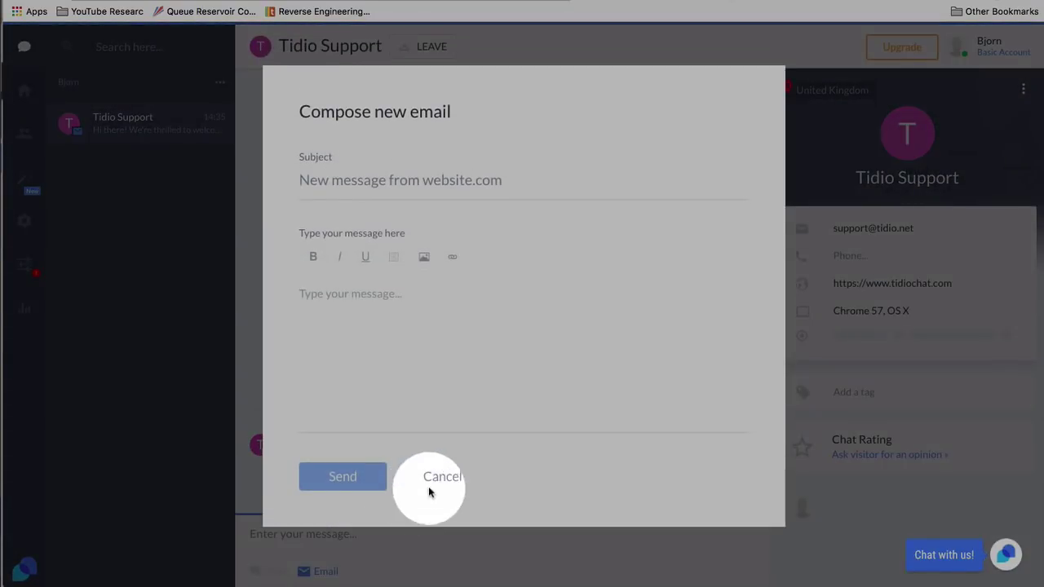
- Cancel the reply email form and go to the Tidio Dashboard
{"action": "left_click", "coordinate": [436, 478]}
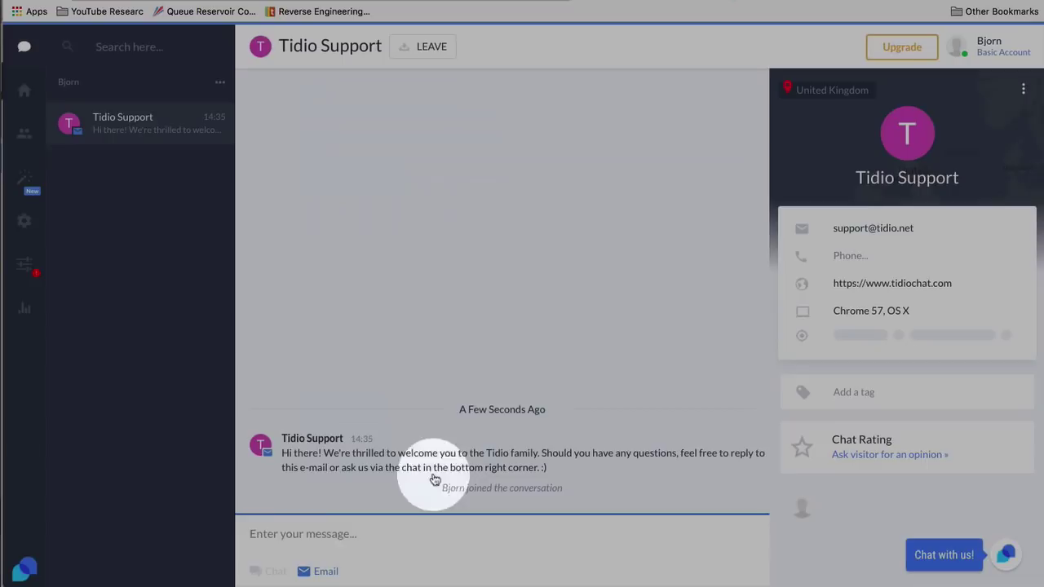
{"action": "left_click", "coordinate": [245, 535]}
{"action": "left_click", "coordinate": [436, 473]}
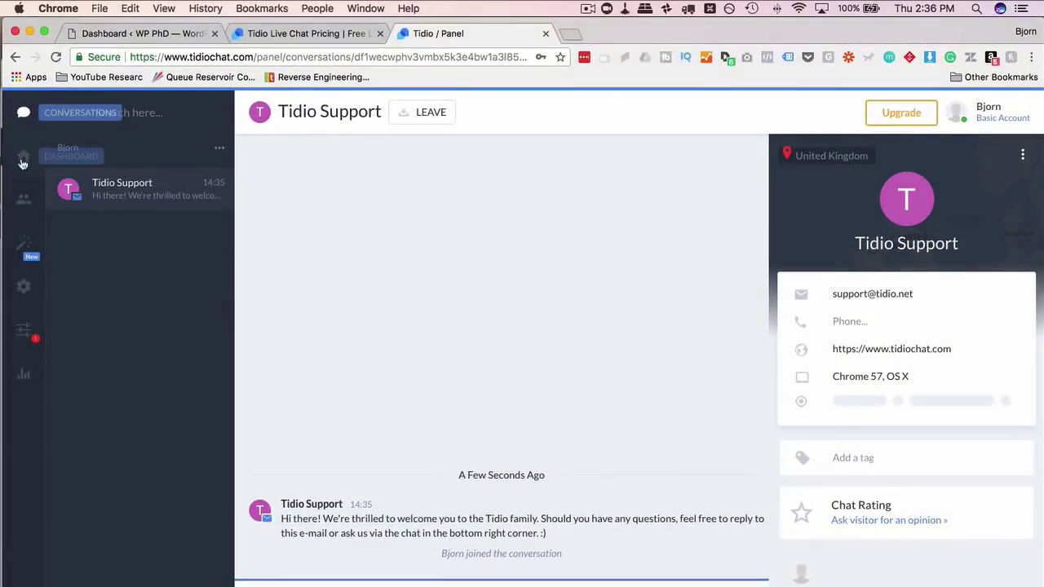
{"action": "left_click", "coordinate": [22, 160]}
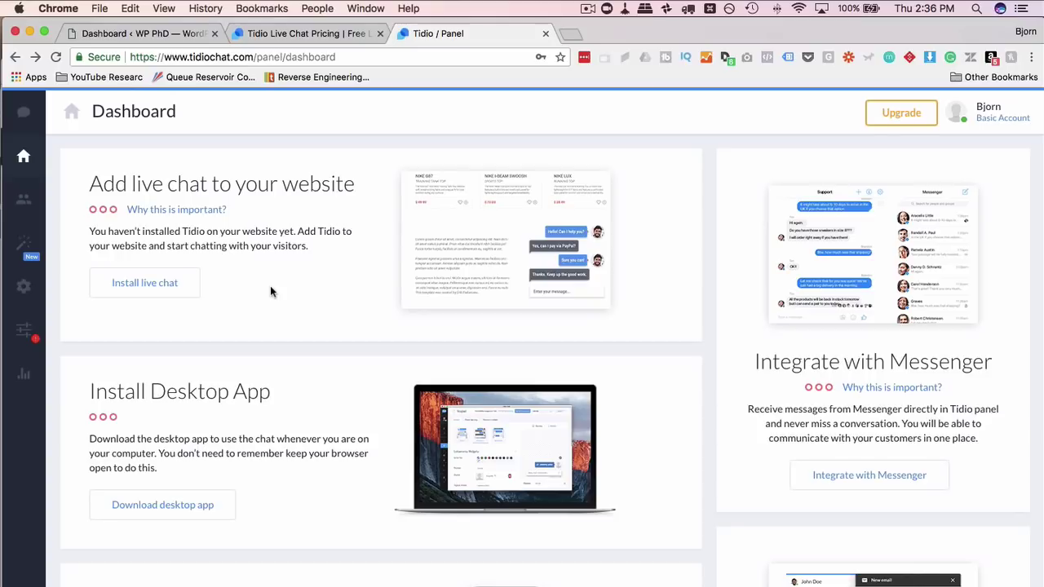
- In WordPress, search the plugin directory for 'tidio' and install Tidio Live Chat
{"action": "left_click", "coordinate": [138, 36]}
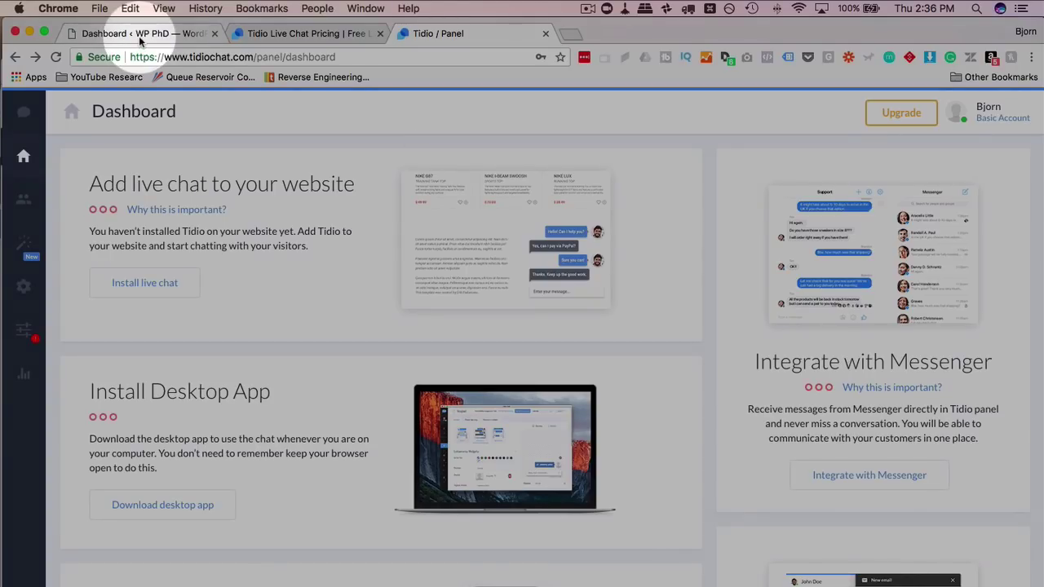
{"action": "scroll", "coordinate": [72, 489], "scroll_direction": "down", "scroll_amount": 4}
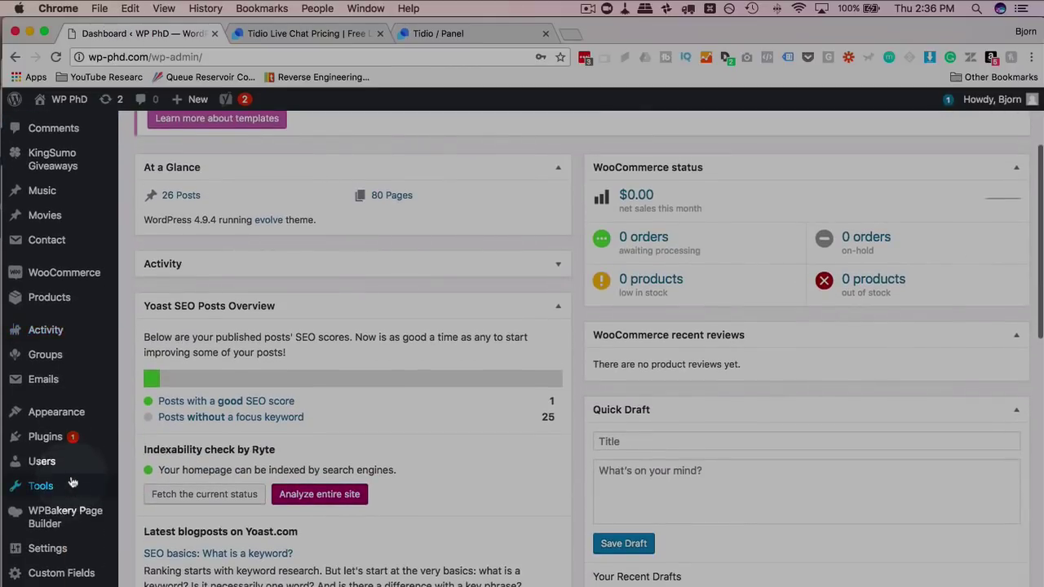
{"action": "mouse_move", "coordinate": [62, 438]}
{"action": "left_click", "coordinate": [148, 460]}
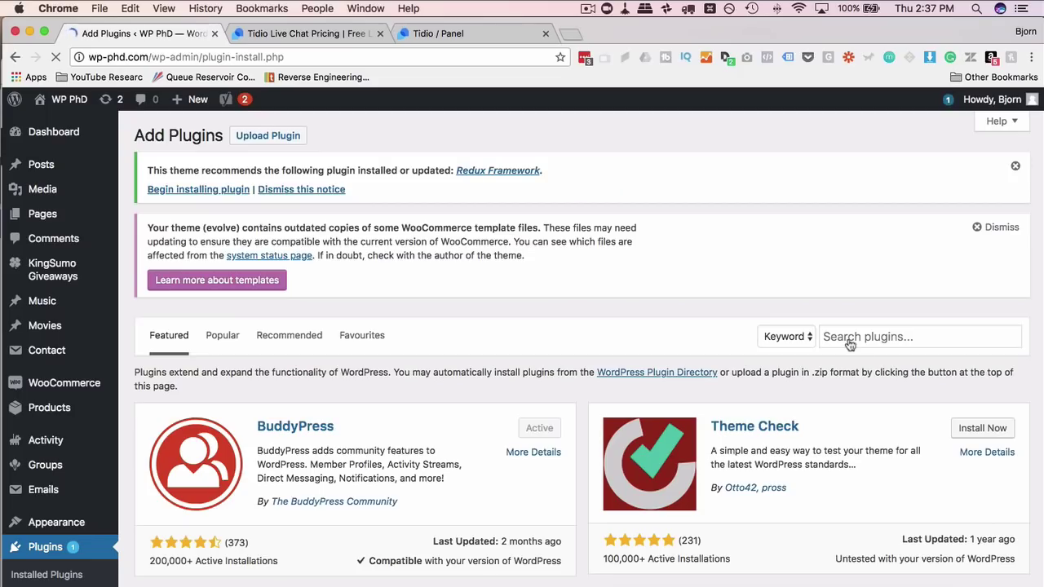
{"action": "left_click", "coordinate": [846, 337]}
{"action": "type", "text": "tidio"}
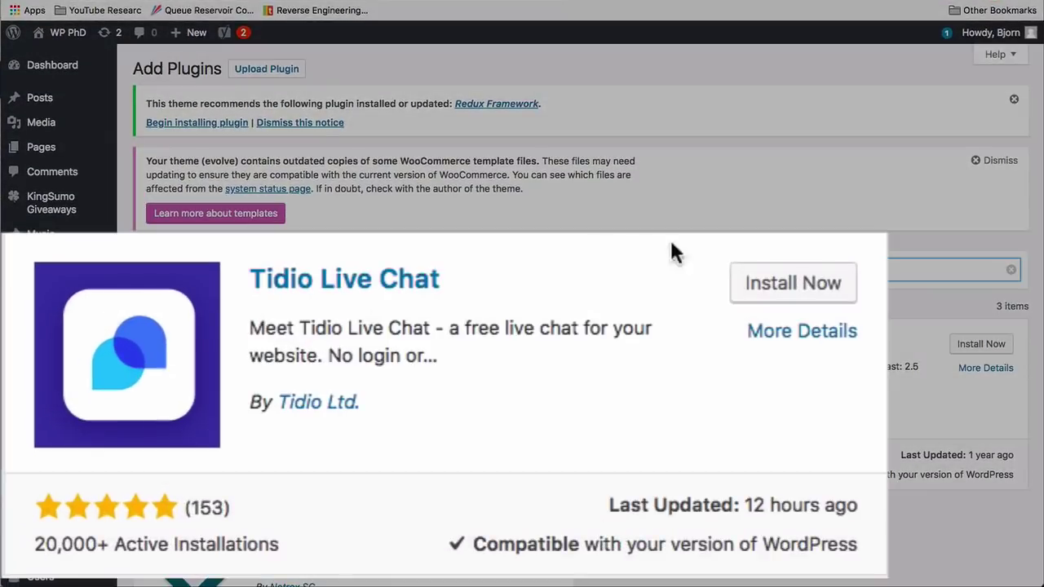
{"action": "left_click", "coordinate": [807, 287]}
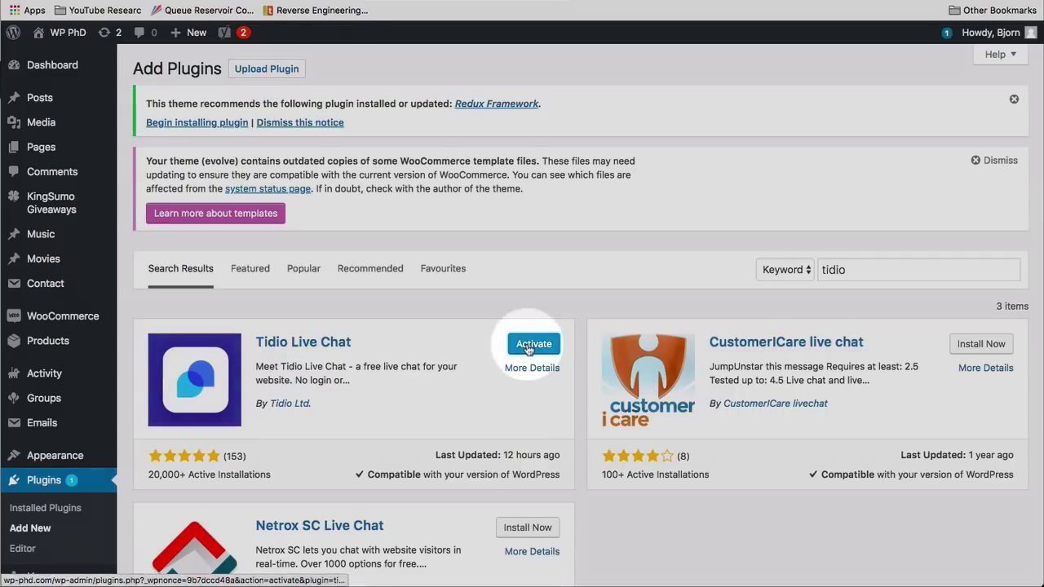
- Activate the Tidio Live Chat plugin and open its Tidio Chat page
{"action": "left_click", "coordinate": [530, 345]}
{"action": "scroll", "coordinate": [46, 291], "scroll_direction": "down", "scroll_amount": 6}
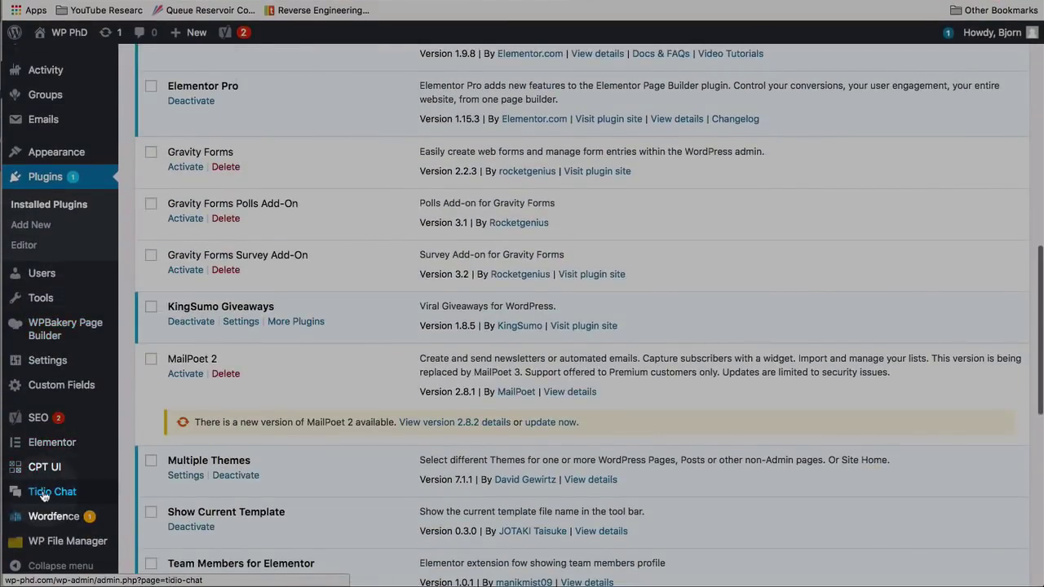
{"action": "left_click", "coordinate": [43, 493]}
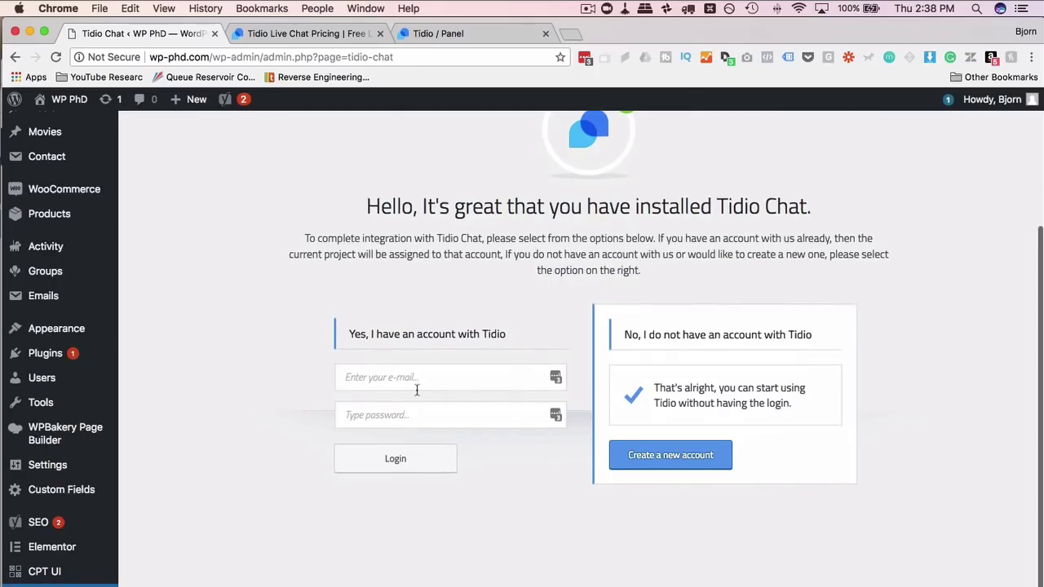
- Log in with the Tidio account e-mail and password and select the wp-phd.com project
{"action": "left_click", "coordinate": [416, 387]}
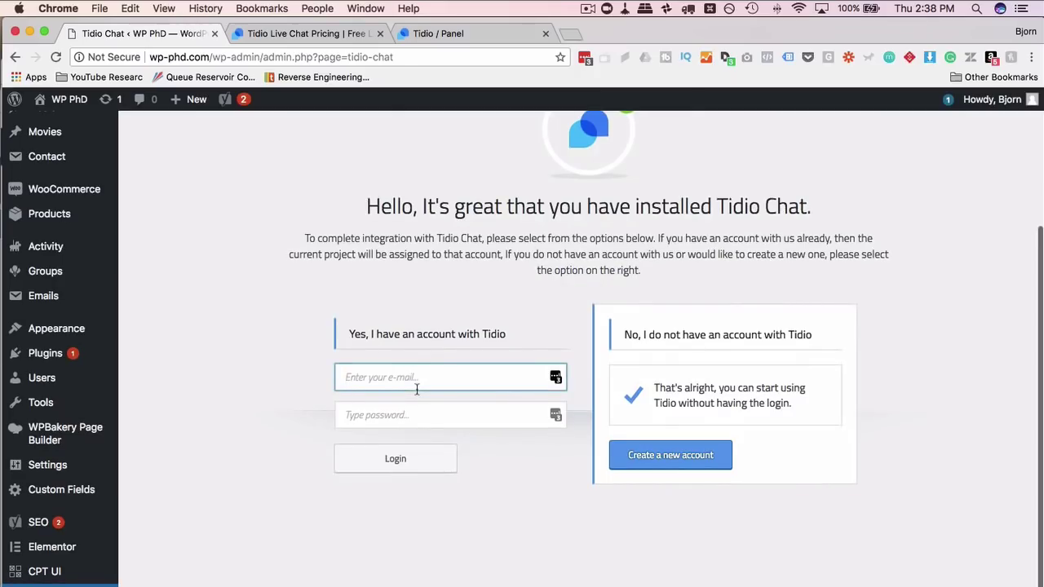
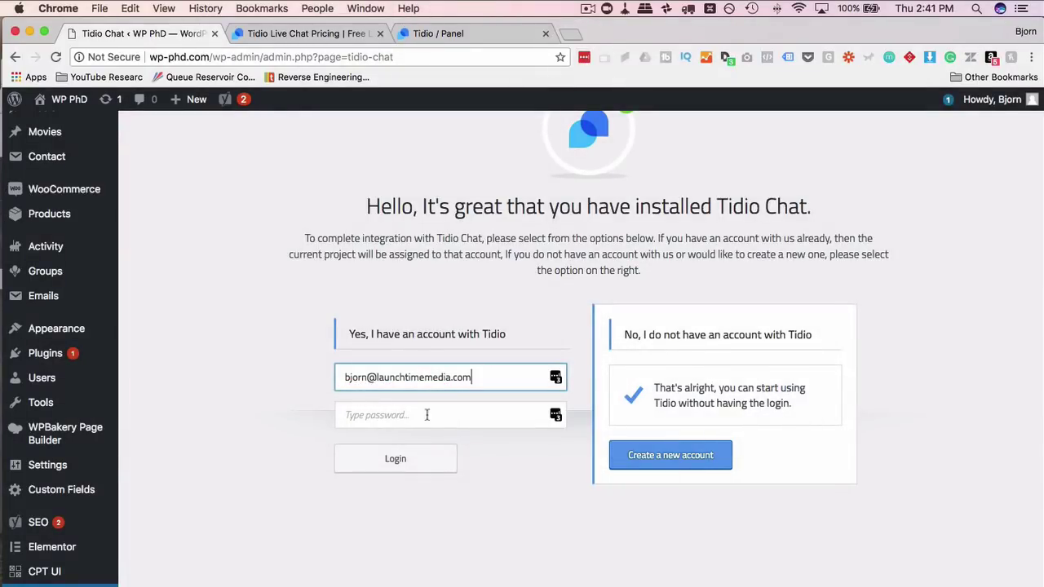
{"action": "left_click", "coordinate": [427, 415]}
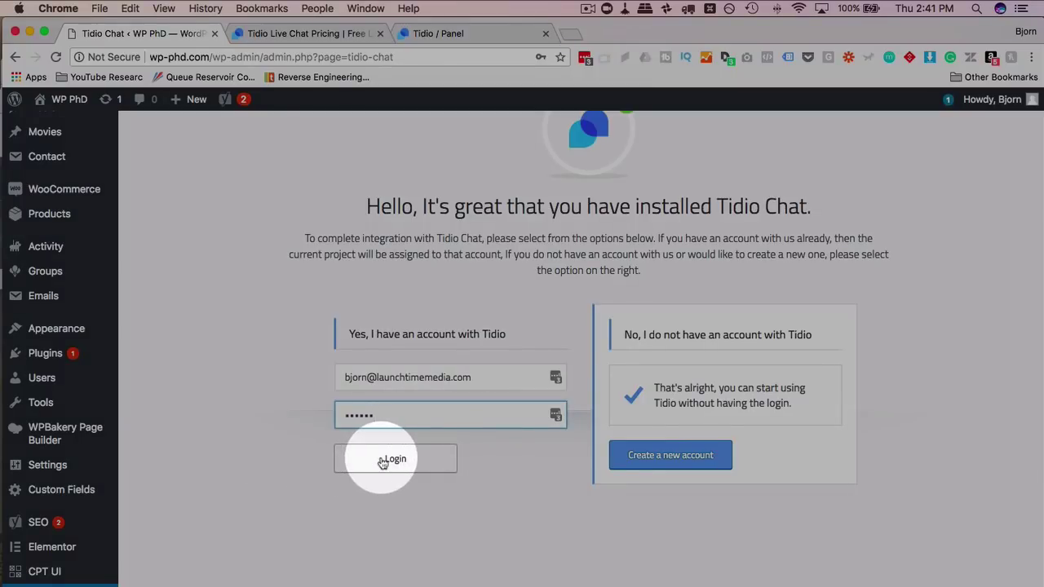
{"action": "left_click", "coordinate": [382, 461]}
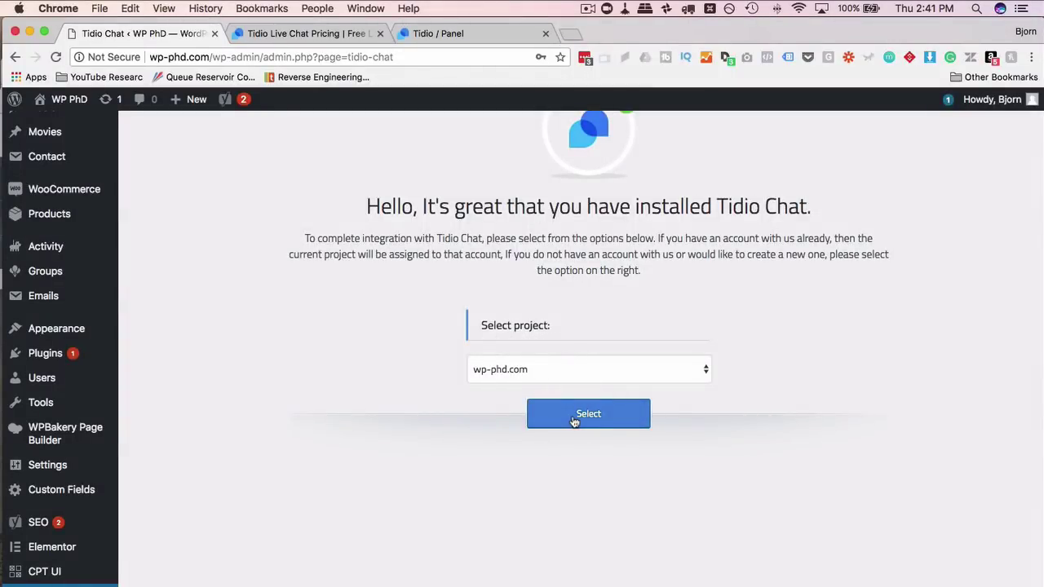
{"action": "left_click", "coordinate": [574, 417]}
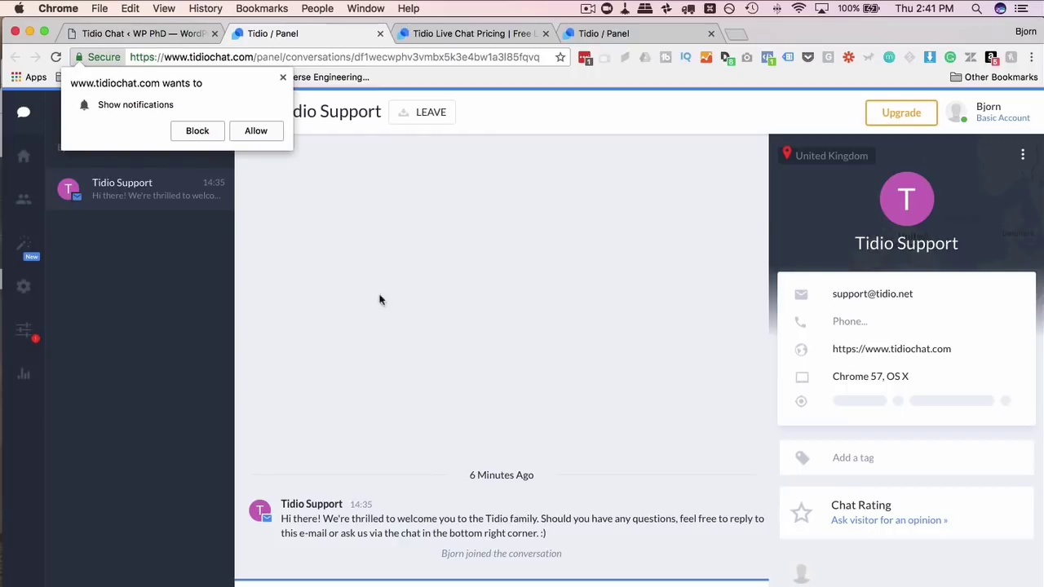
- Allow Tidio panel notifications and return to the WordPress admin tab
{"action": "left_click", "coordinate": [254, 133]}
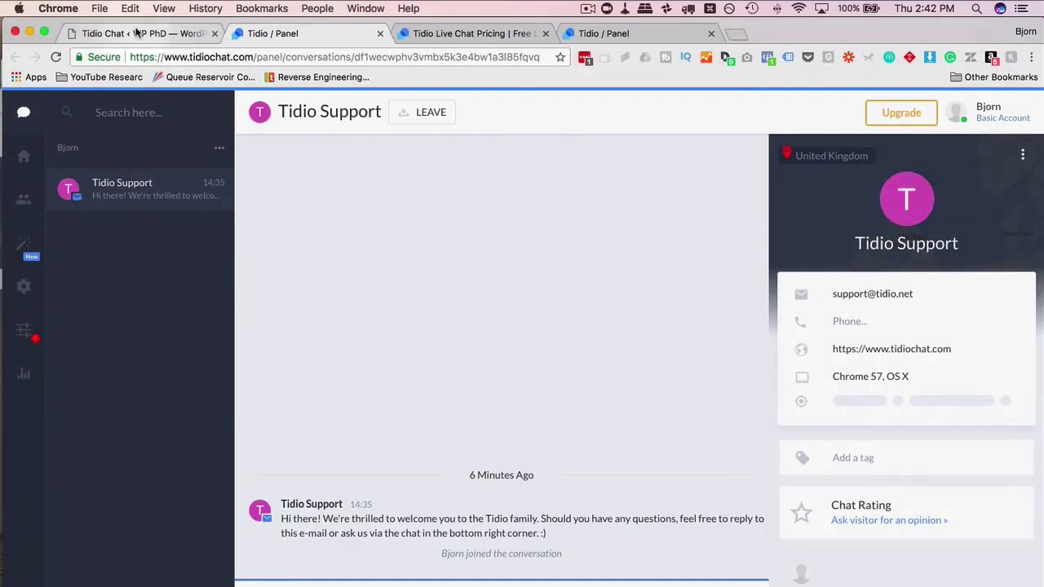
{"action": "left_click", "coordinate": [138, 34]}
{"action": "mouse_move", "coordinate": [68, 106]}
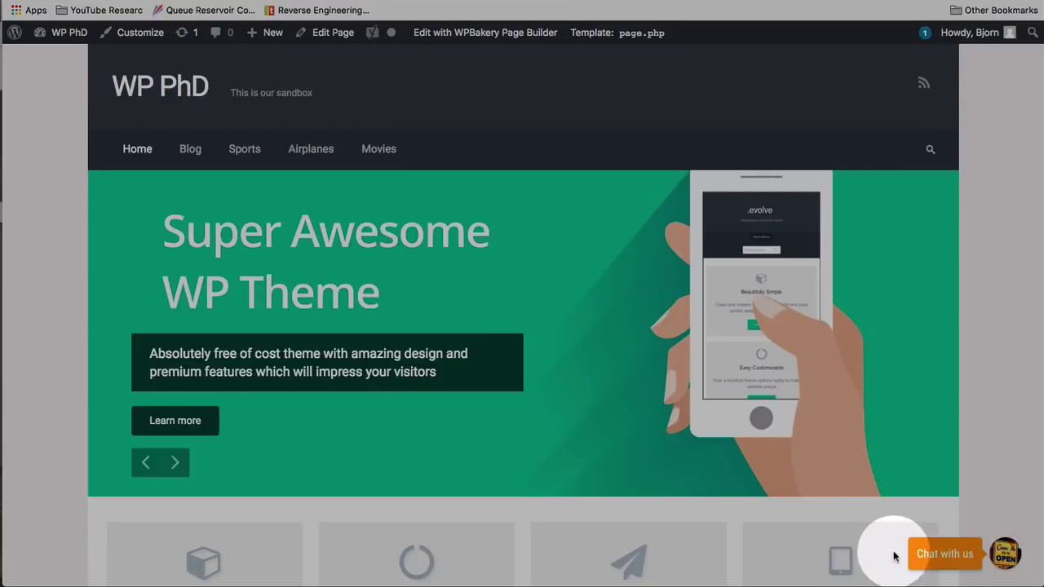
- Send the test message 'Hello?' from the site's Chat with us widget
{"action": "left_click", "coordinate": [942, 555]}
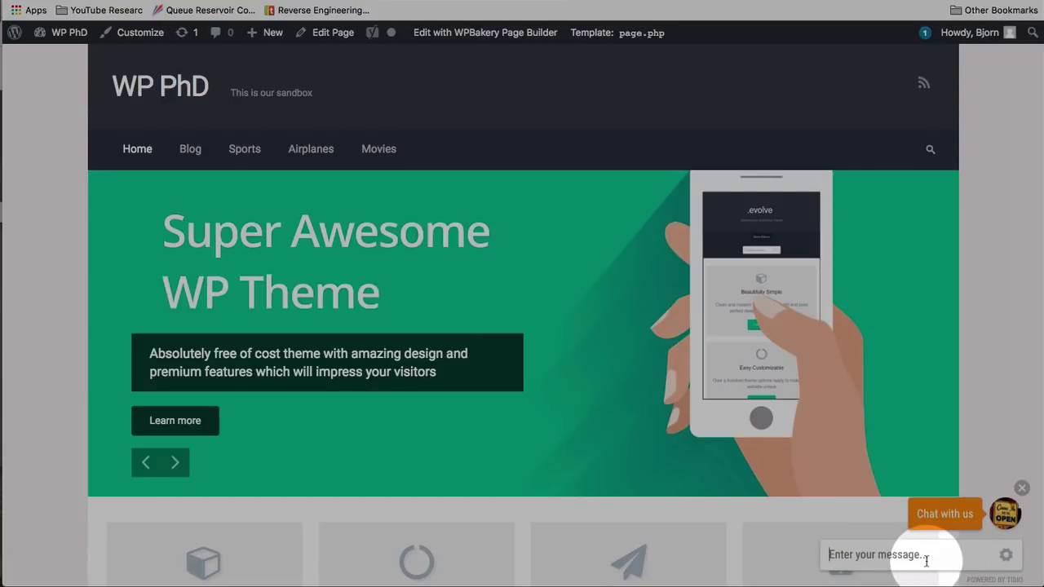
{"action": "left_click", "coordinate": [1005, 558]}
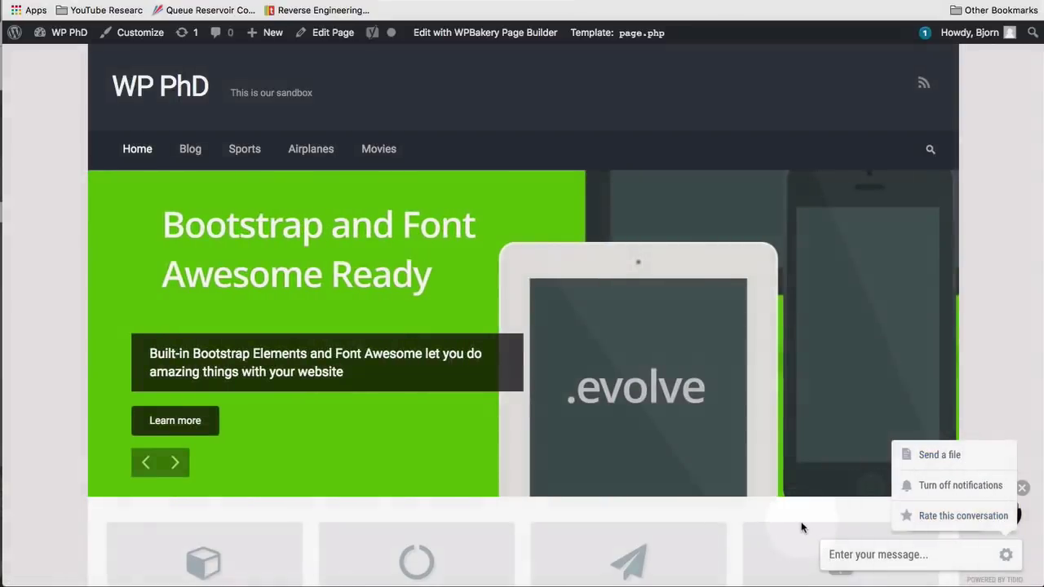
{"action": "left_click", "coordinate": [851, 555]}
{"action": "type", "text": "Hello?"}
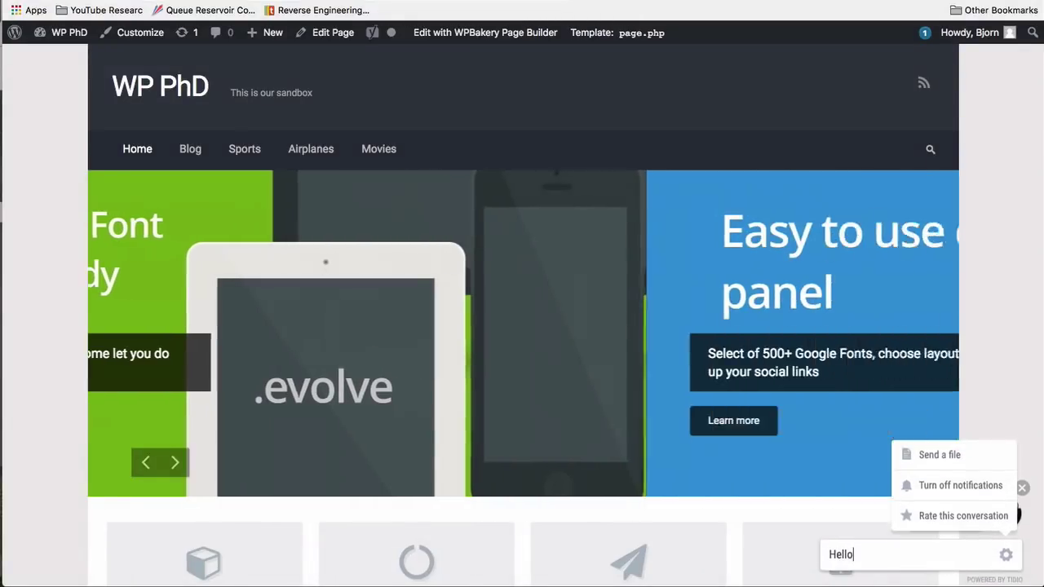
{"action": "key", "text": "Return"}
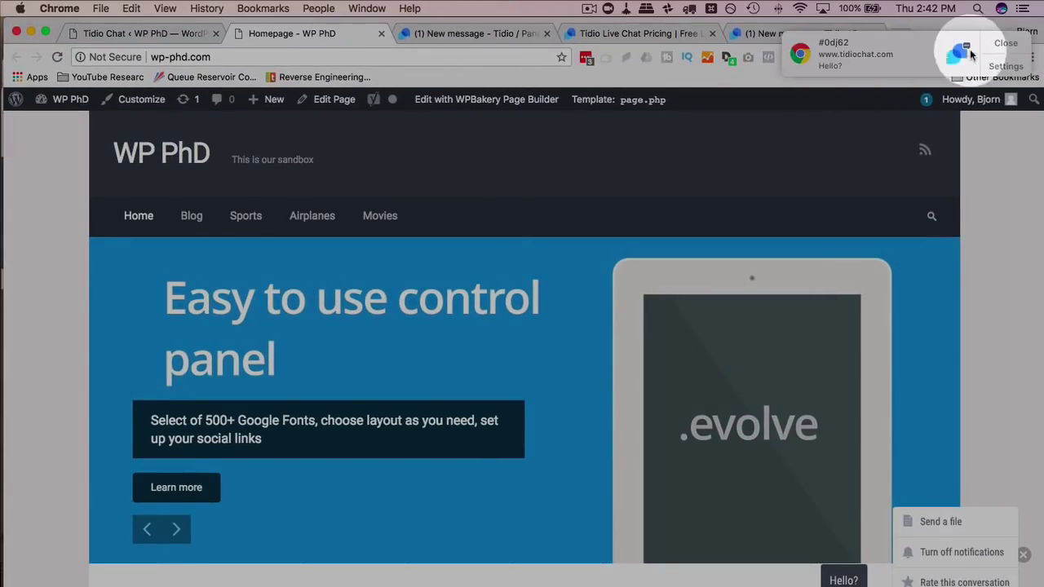
- Reply 'Hi! How may I help you today?' in visitor conversation #0dj62
{"action": "left_click", "coordinate": [1004, 42]}
{"action": "left_click", "coordinate": [482, 35]}
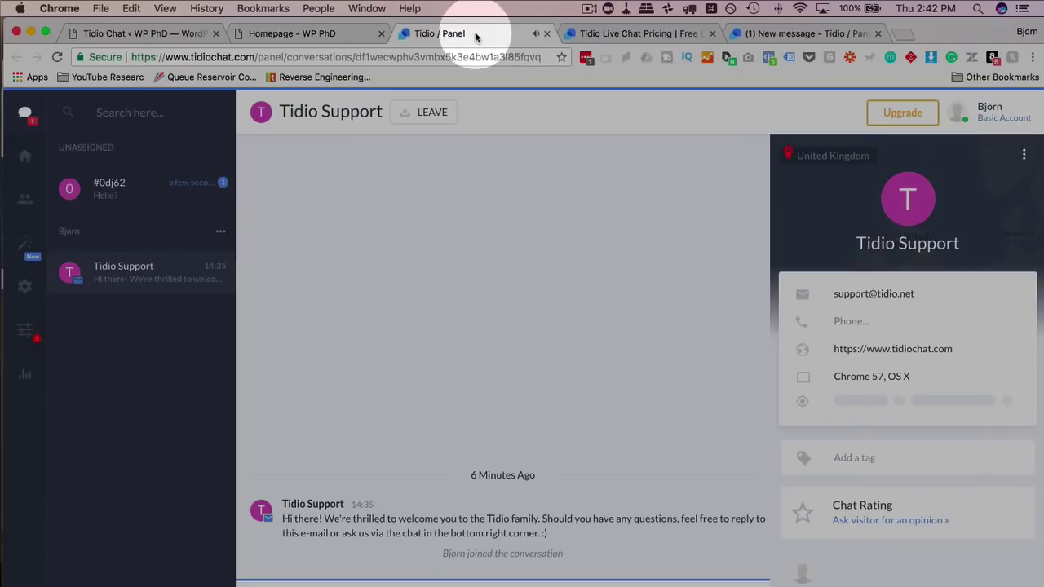
{"action": "left_click", "coordinate": [128, 193]}
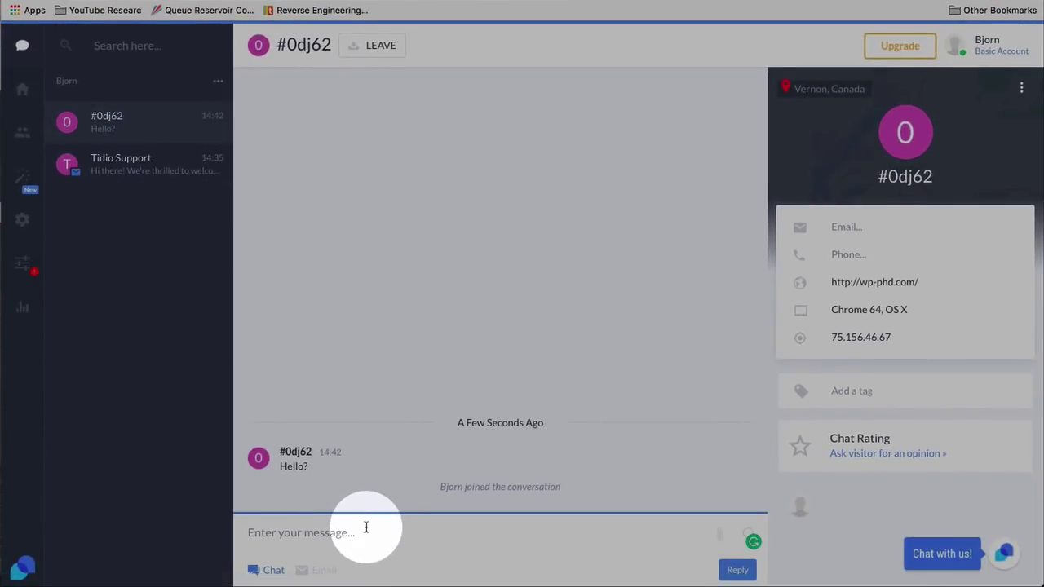
{"action": "left_click", "coordinate": [367, 527]}
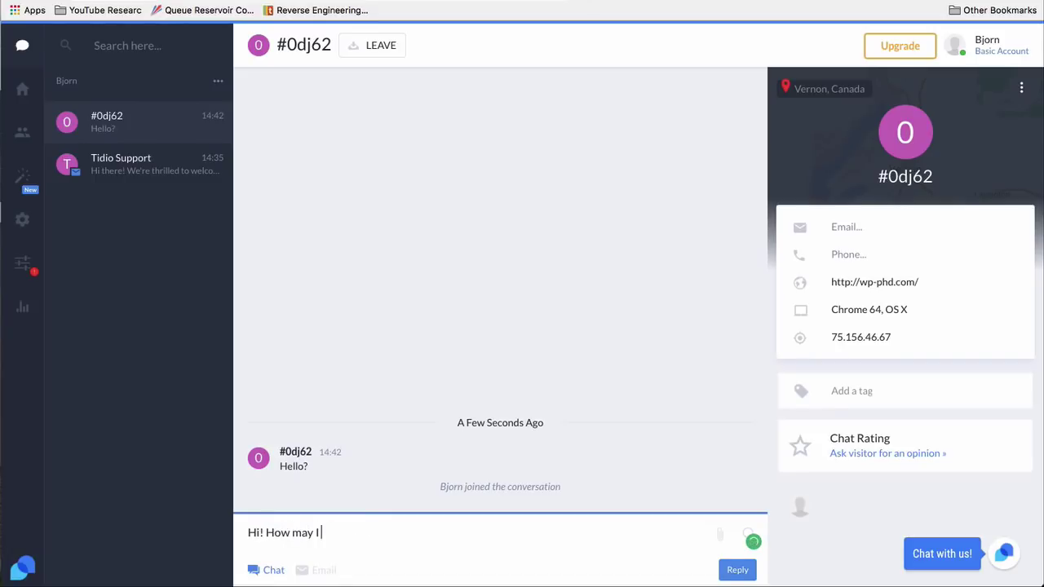
{"action": "type", "text": "?"}
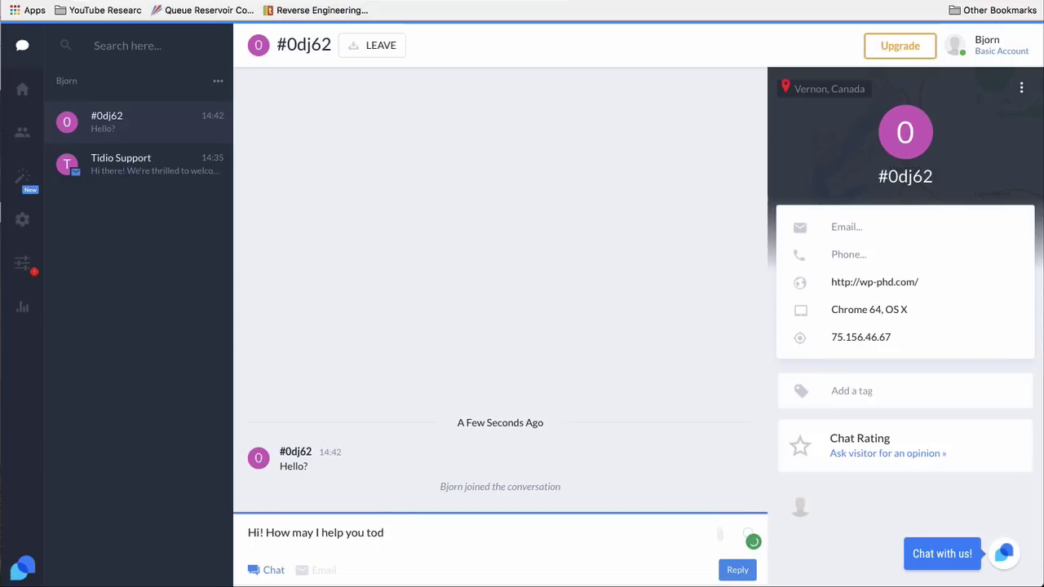
{"action": "type", "text": "?"}
{"action": "key", "text": "Return"}
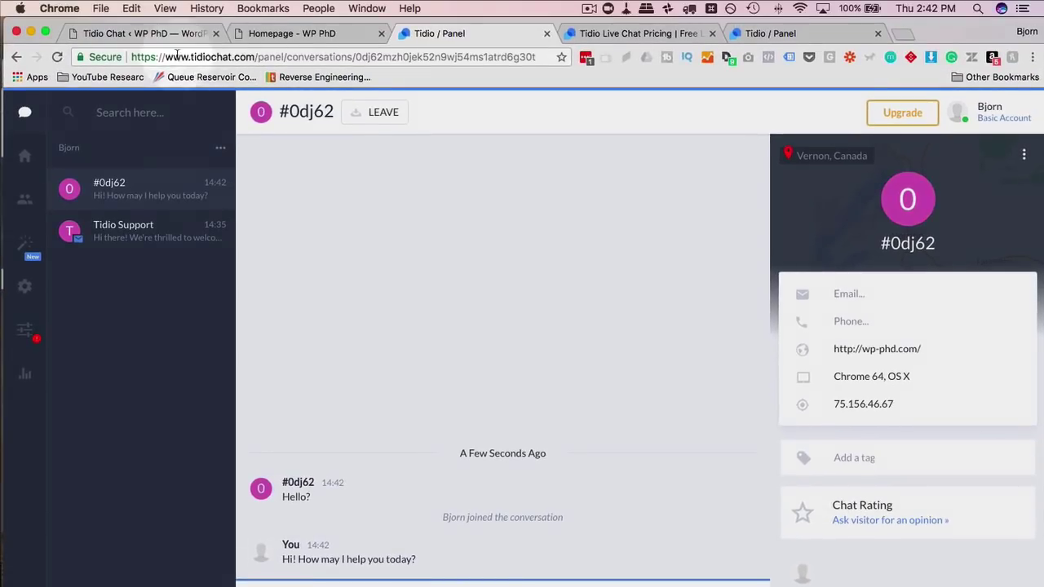
- Return to the WP PhD homepage and close the chat widget's options menu
{"action": "left_click", "coordinate": [163, 33]}
{"action": "left_click", "coordinate": [269, 33]}
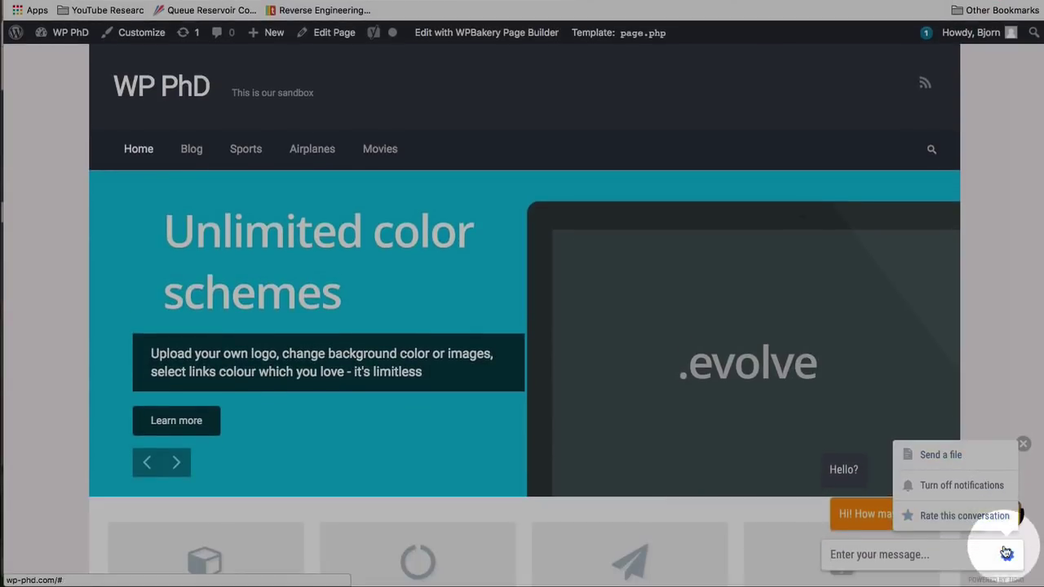
{"action": "left_click", "coordinate": [1007, 586]}
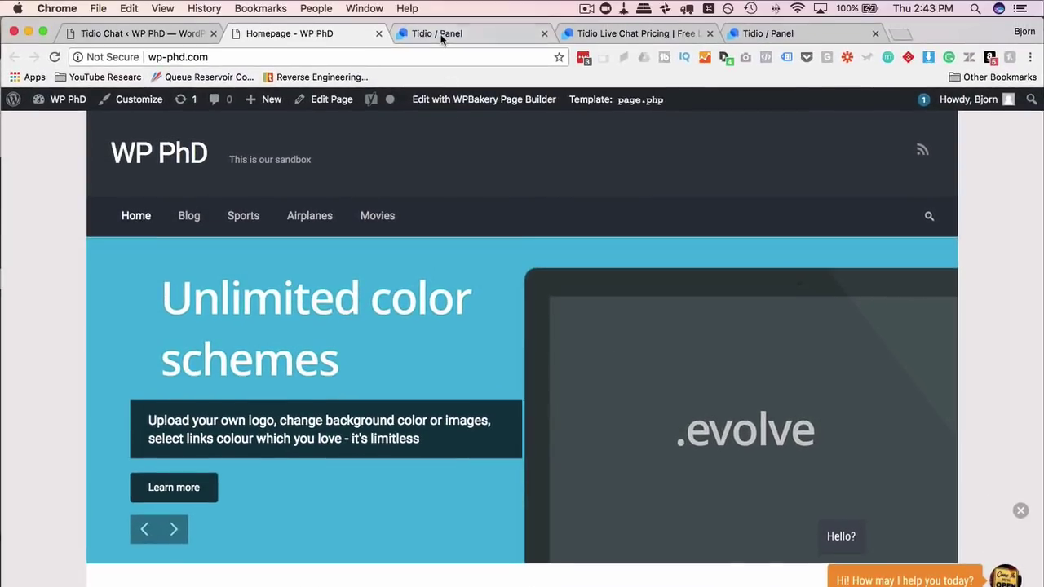
- Back in Tidio, select the visitor's website address and open the #0dj62 conversation menu
{"action": "left_click", "coordinate": [441, 36]}
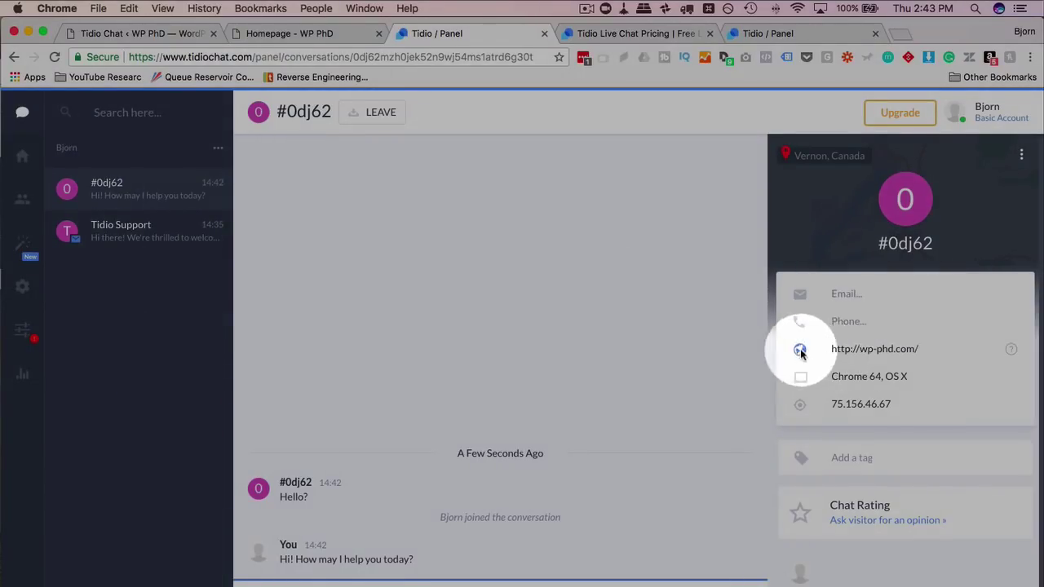
{"action": "left_click_drag", "start_coordinate": [920, 349], "coordinate": [828, 351]}
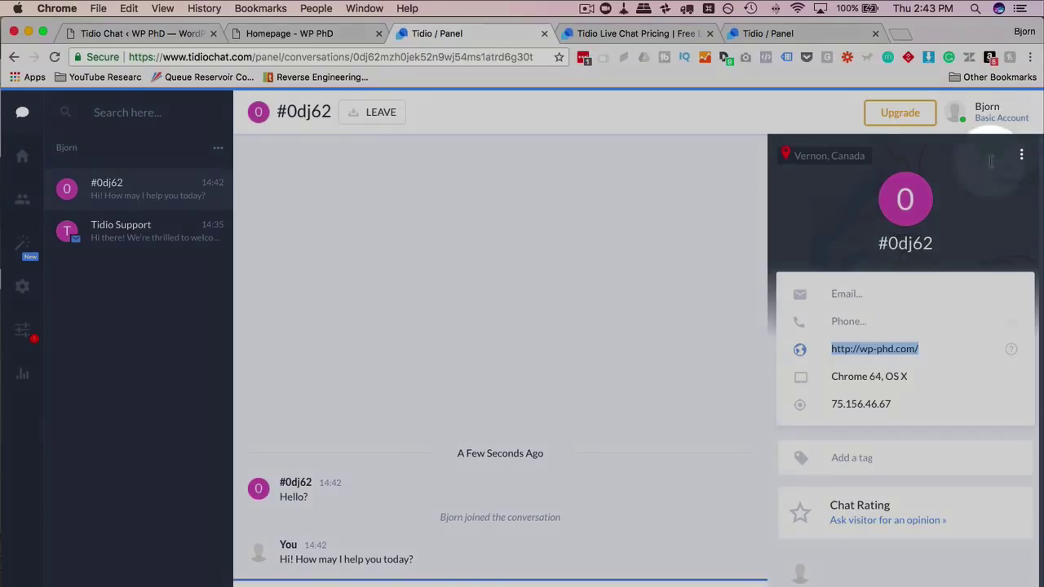
{"action": "mouse_move", "coordinate": [839, 166]}
{"action": "mouse_move", "coordinate": [792, 154]}
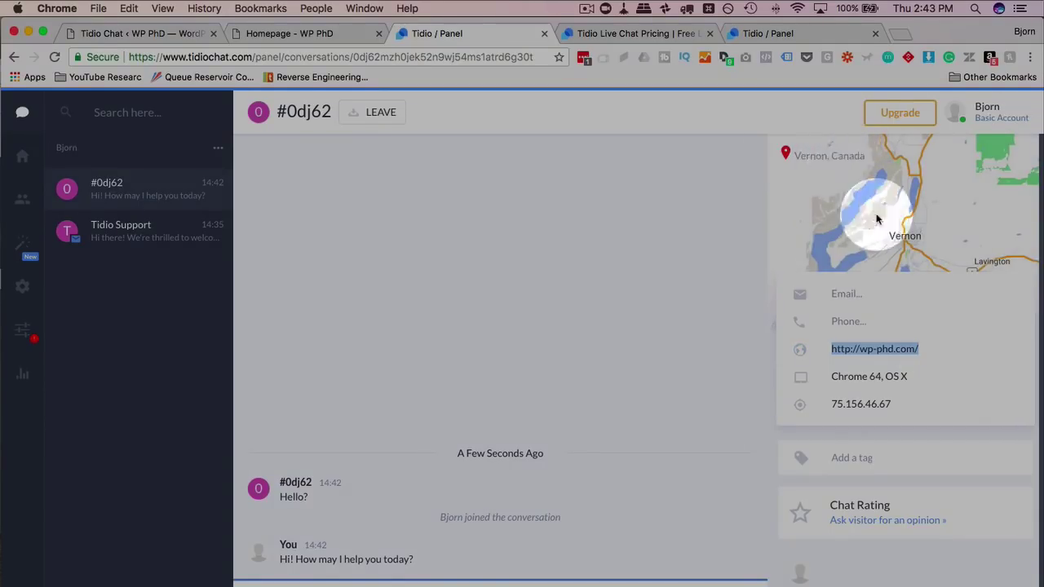
{"action": "left_click", "coordinate": [1020, 157]}
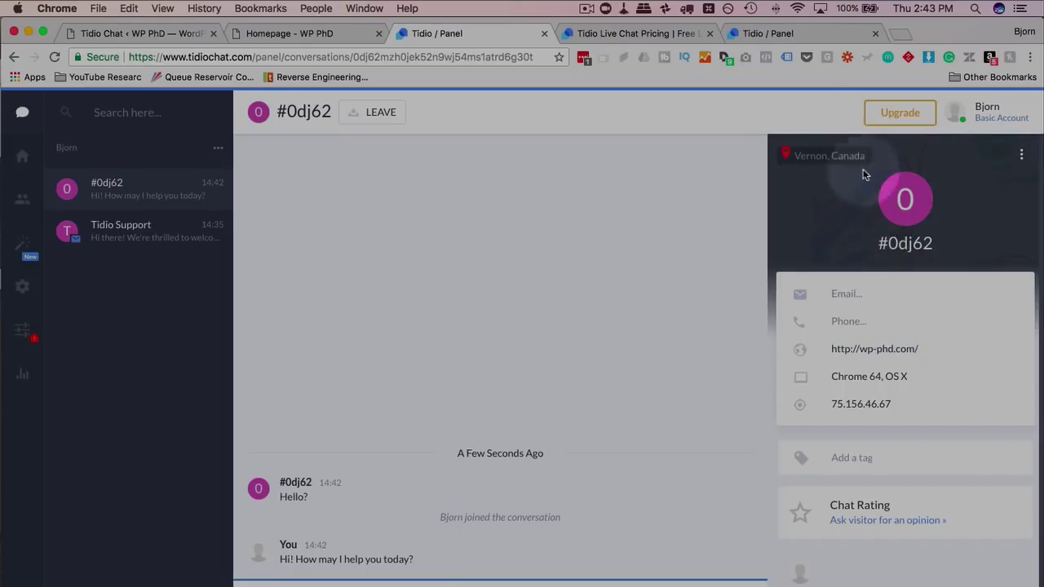
{"action": "left_click", "coordinate": [1021, 158]}
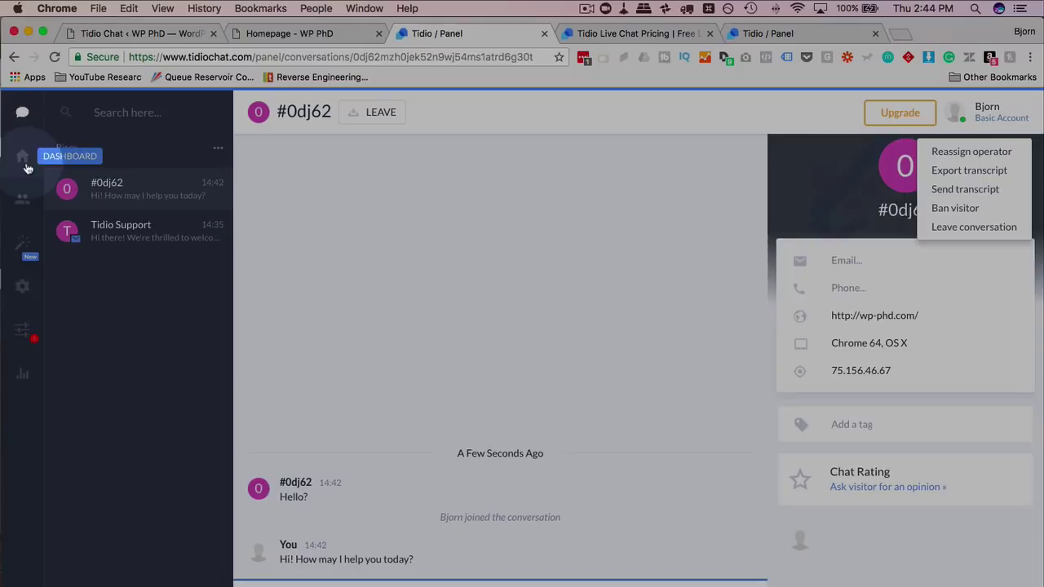
- Browse the Dashboard cards, including the Download the Mobile App iOS link
{"action": "left_click", "coordinate": [23, 159]}
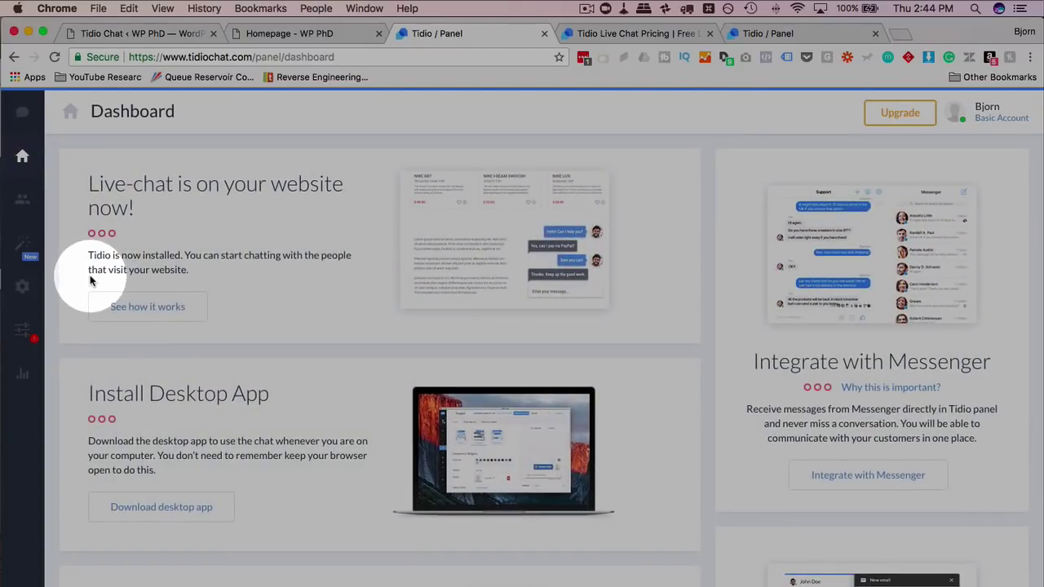
{"action": "scroll", "coordinate": [90, 281], "scroll_direction": "down", "scroll_amount": 2}
{"action": "scroll", "coordinate": [89, 275], "scroll_direction": "down", "scroll_amount": 3}
{"action": "left_click_drag", "start_coordinate": [86, 232], "coordinate": [303, 242]}
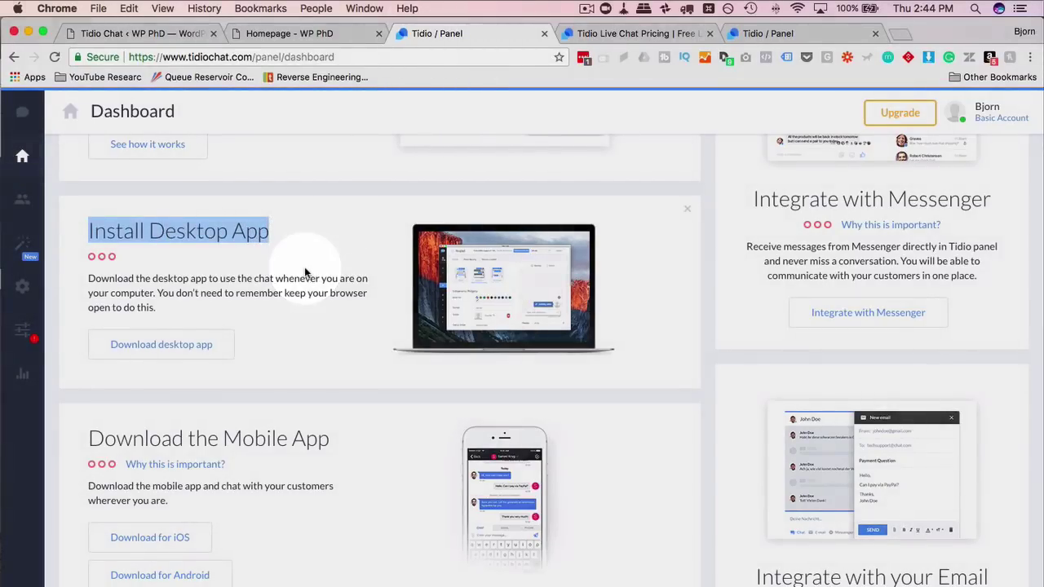
{"action": "scroll", "coordinate": [303, 244], "scroll_direction": "down", "scroll_amount": 3}
{"action": "left_click_drag", "start_coordinate": [90, 344], "coordinate": [328, 336]}
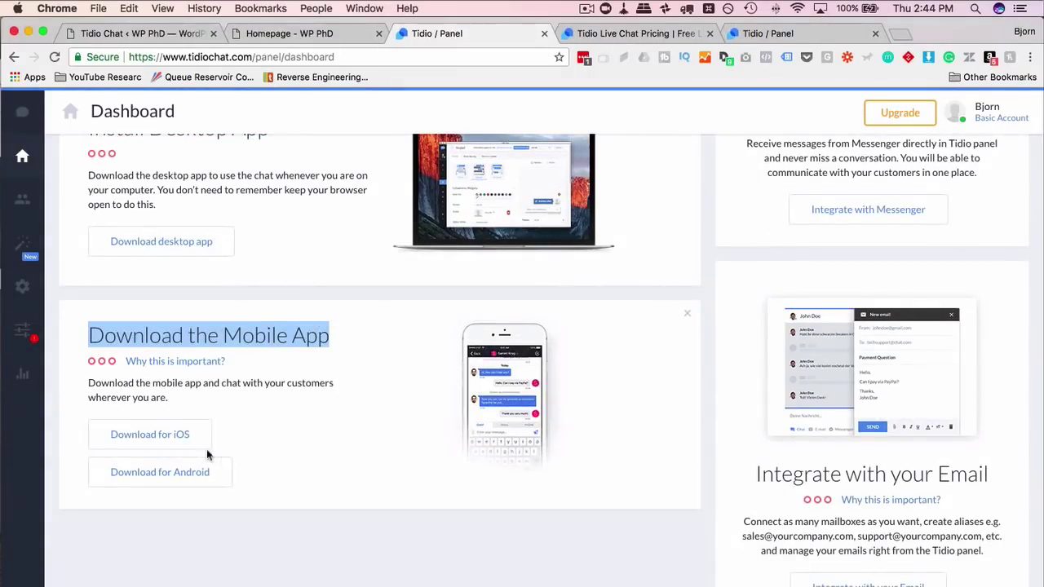
{"action": "left_click", "coordinate": [148, 435]}
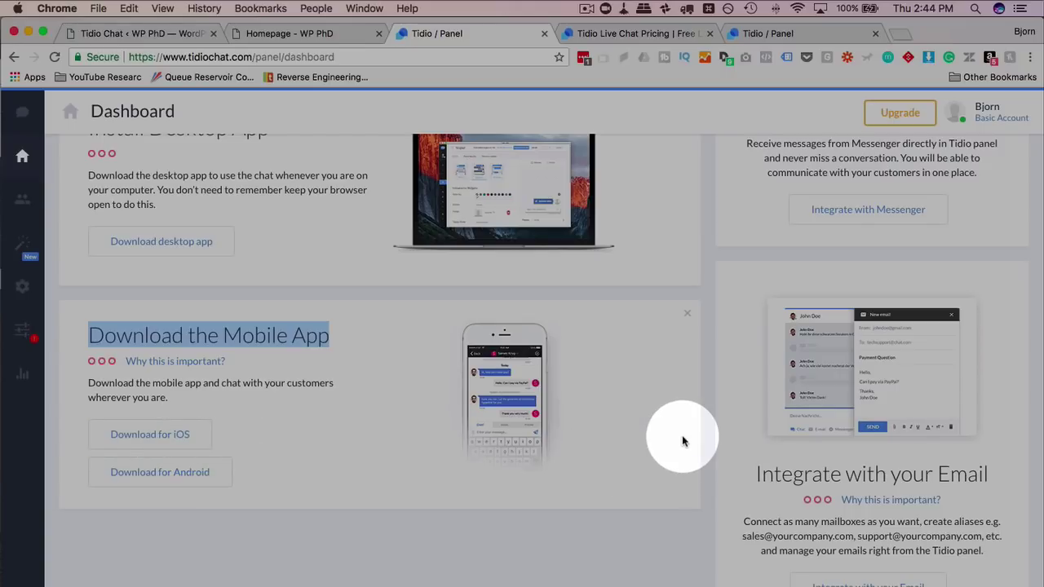
{"action": "scroll", "coordinate": [684, 441], "scroll_direction": "up", "scroll_amount": 1}
{"action": "scroll", "coordinate": [683, 441], "scroll_direction": "up", "scroll_amount": 4}
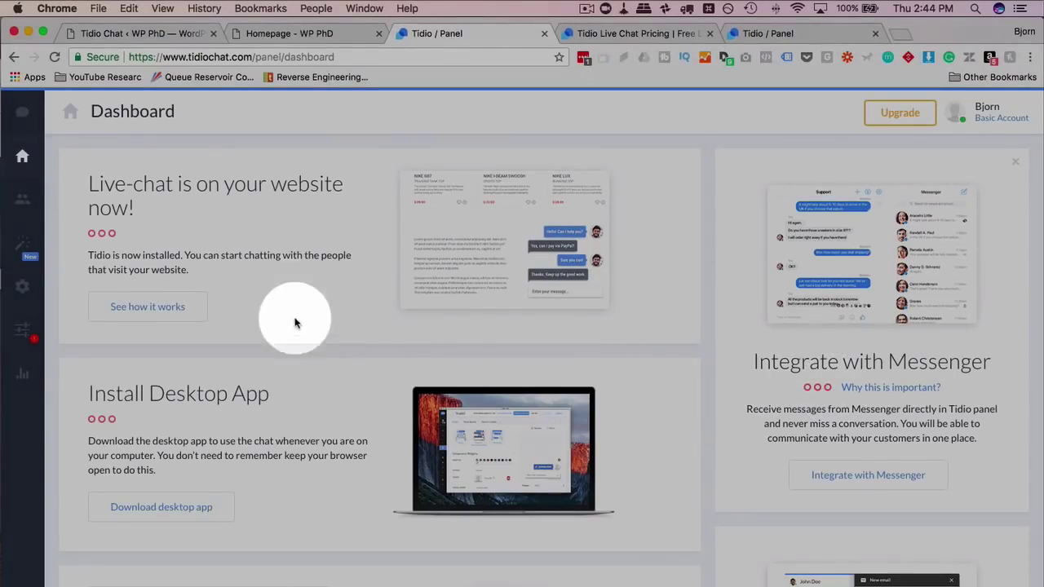
{"action": "scroll", "coordinate": [743, 383], "scroll_direction": "down", "scroll_amount": 5}
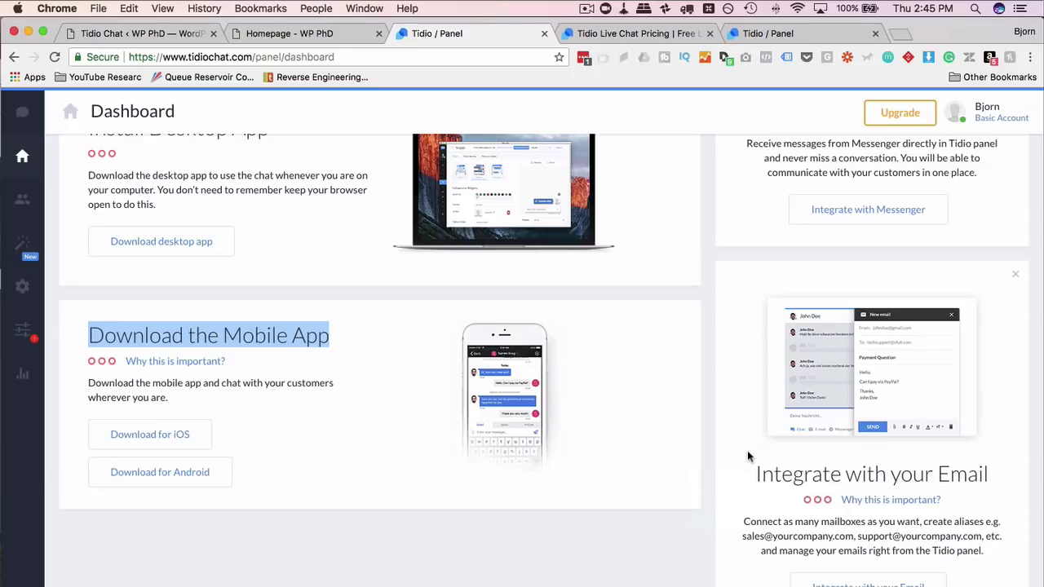
- Return to conversation #0dj62 and dismiss its options menu without leaving the chat
{"action": "left_click", "coordinate": [23, 200]}
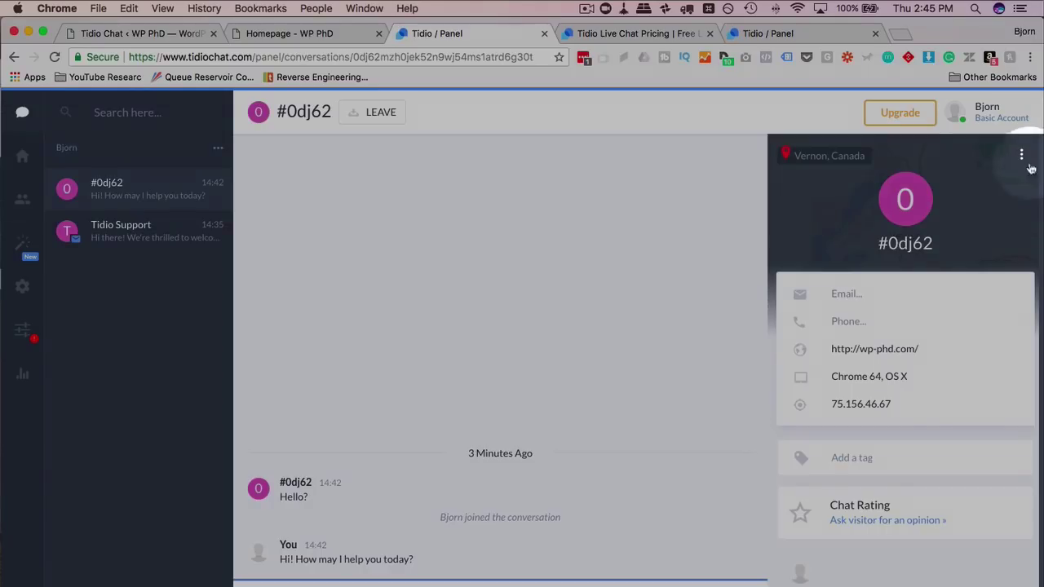
{"action": "left_click", "coordinate": [1021, 154]}
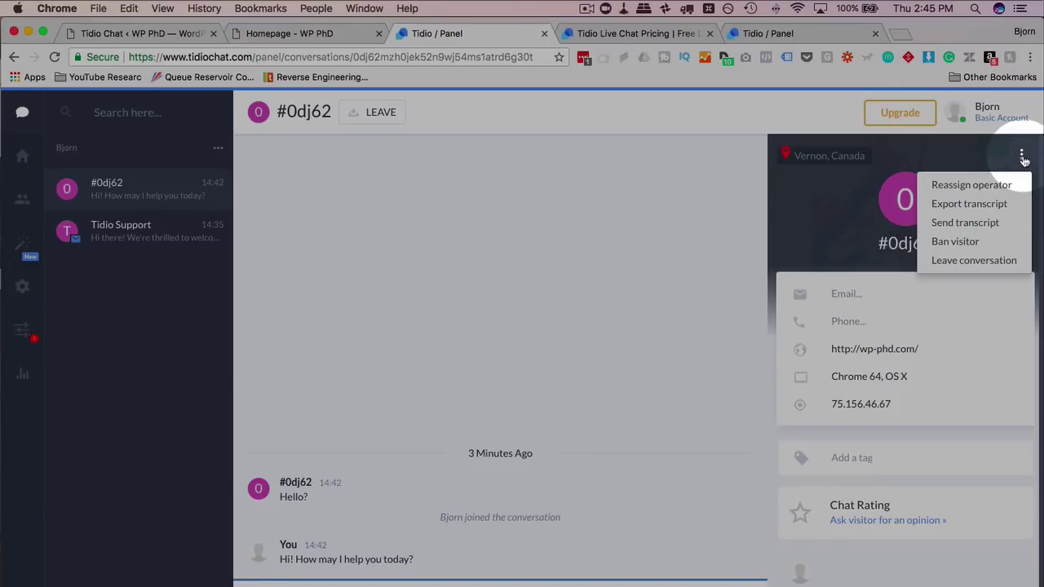
{"action": "left_click", "coordinate": [948, 436]}
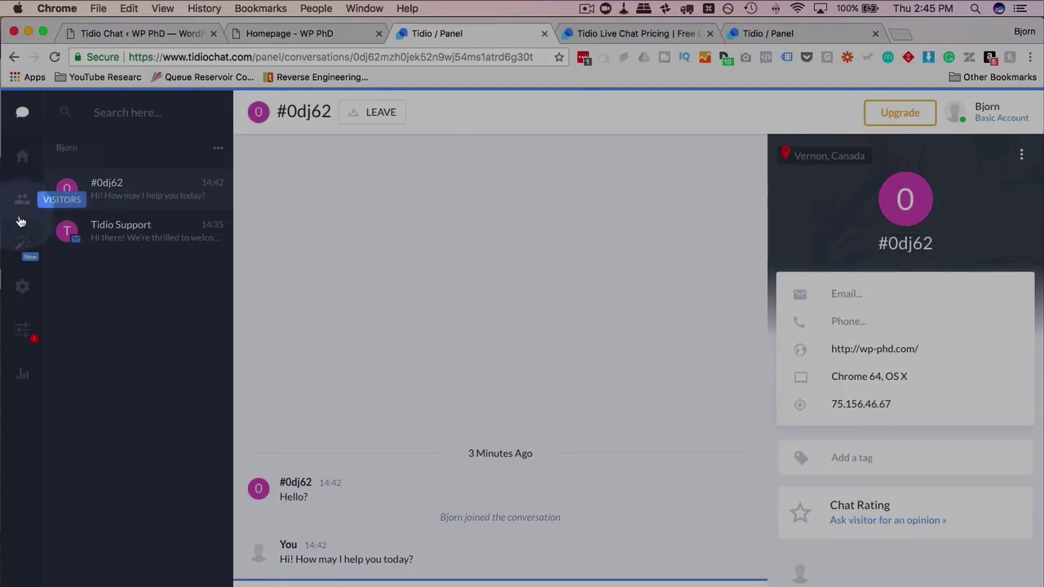
- Open the Automation recommendations page and briefly check the WP PhD site's chat widget
{"action": "left_click", "coordinate": [24, 248]}
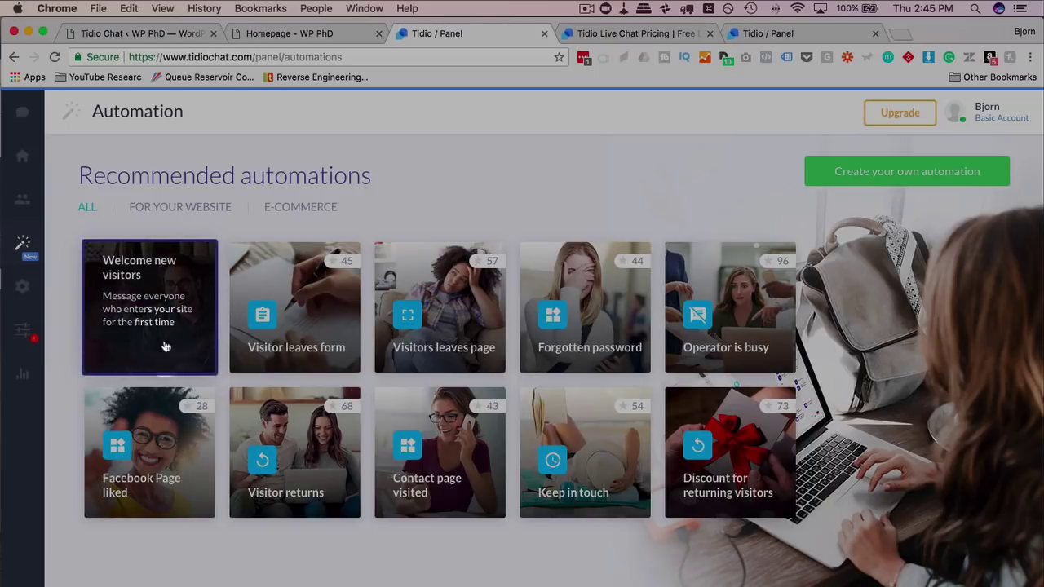
{"action": "left_click", "coordinate": [279, 32]}
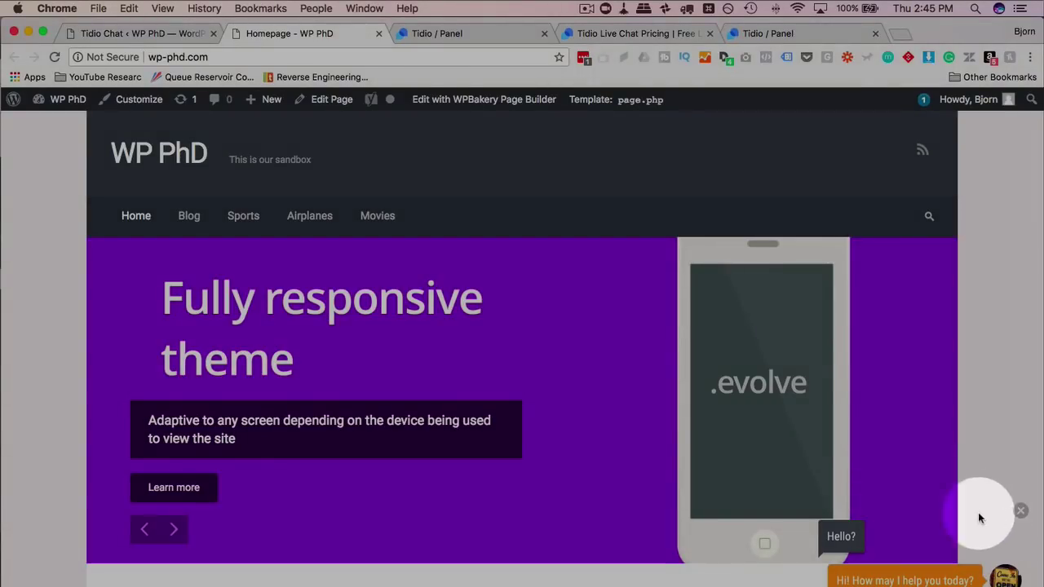
{"action": "left_click", "coordinate": [487, 31]}
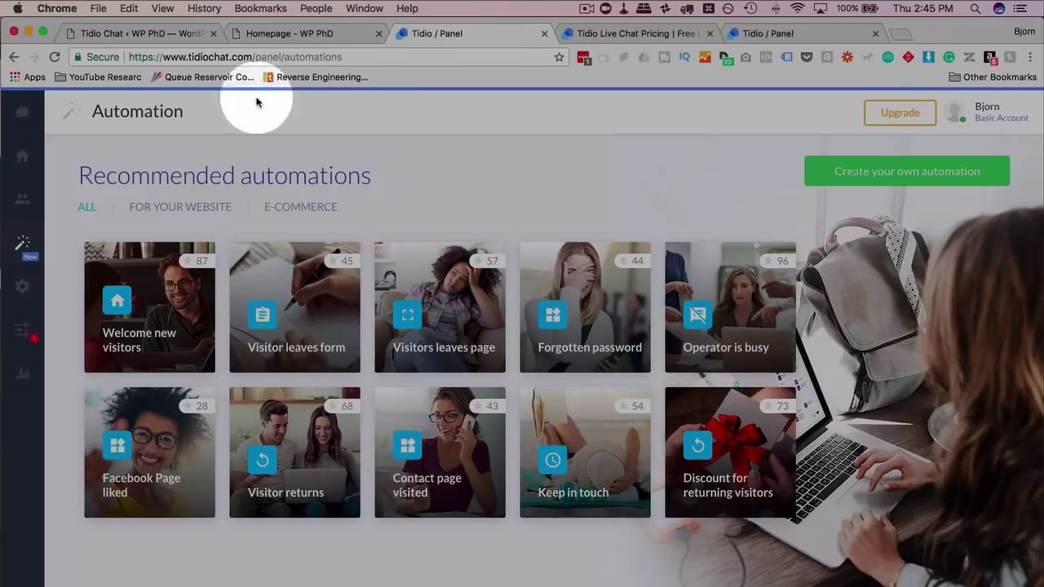
- Look through recommended automations like Welcome new visitors and Contact page visited
{"action": "left_click", "coordinate": [179, 163]}
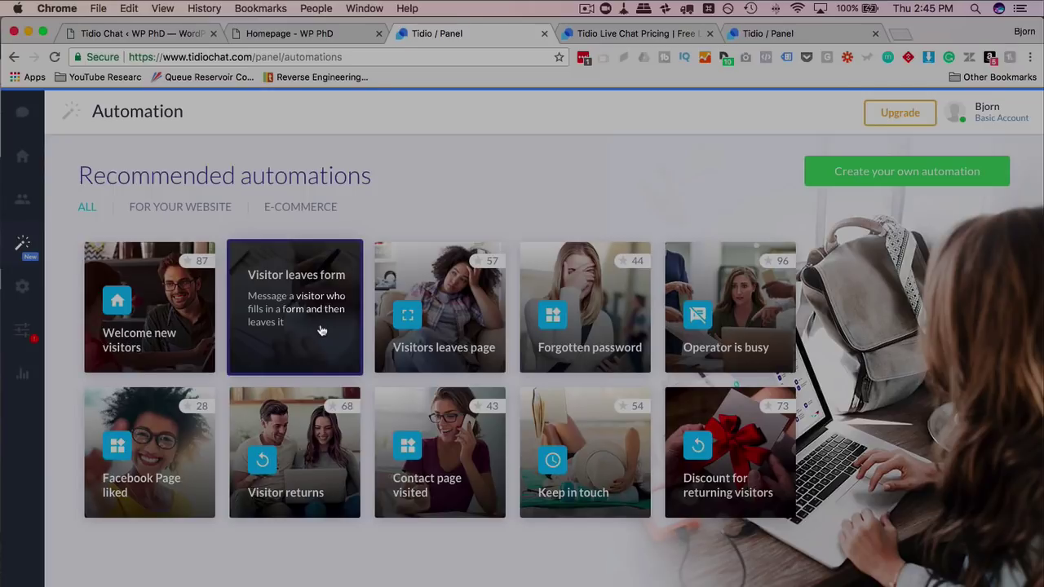
{"action": "left_click", "coordinate": [879, 182]}
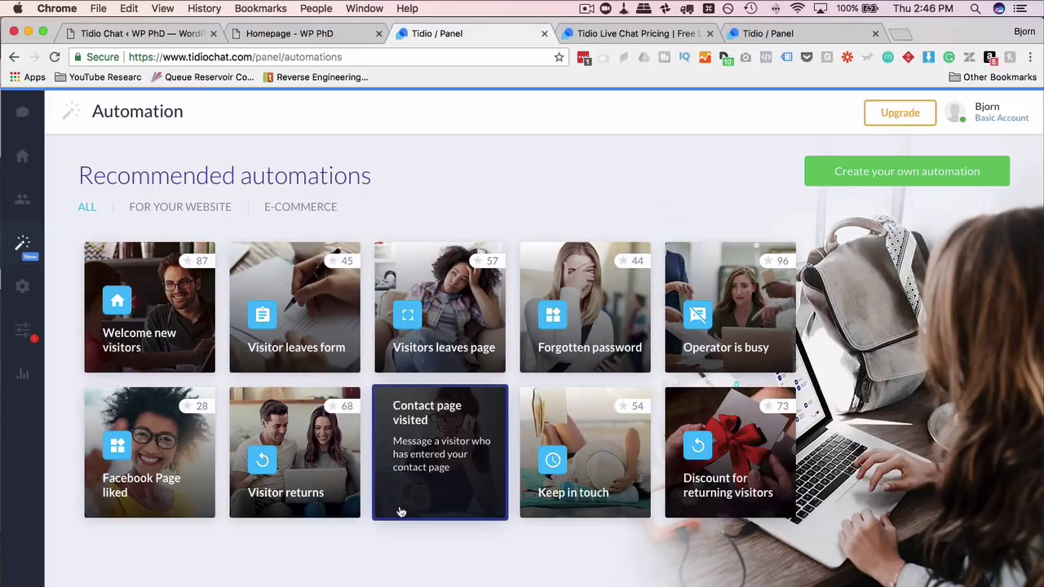
{"action": "left_click", "coordinate": [401, 511]}
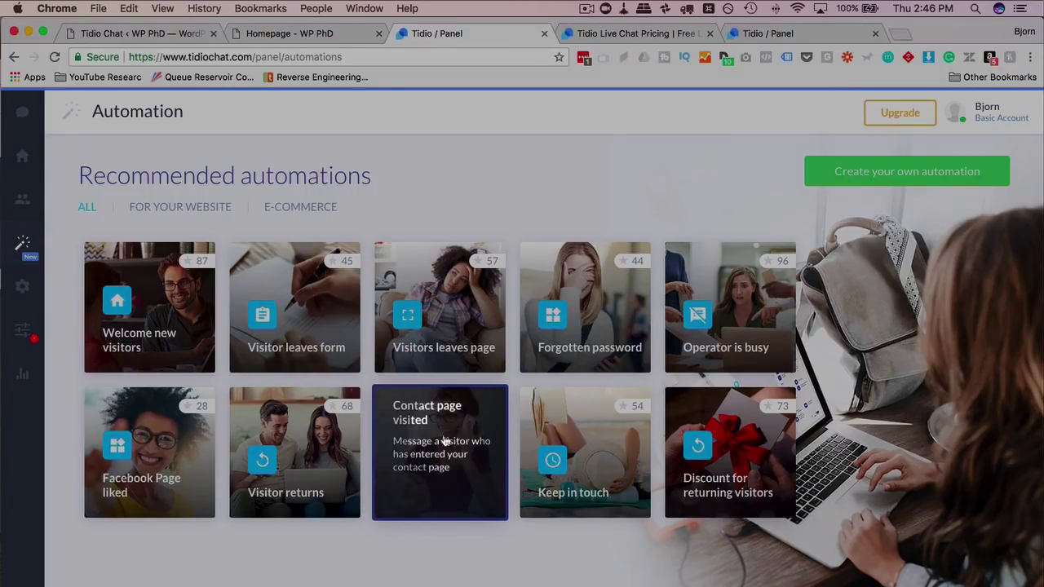
{"action": "left_click", "coordinate": [537, 179]}
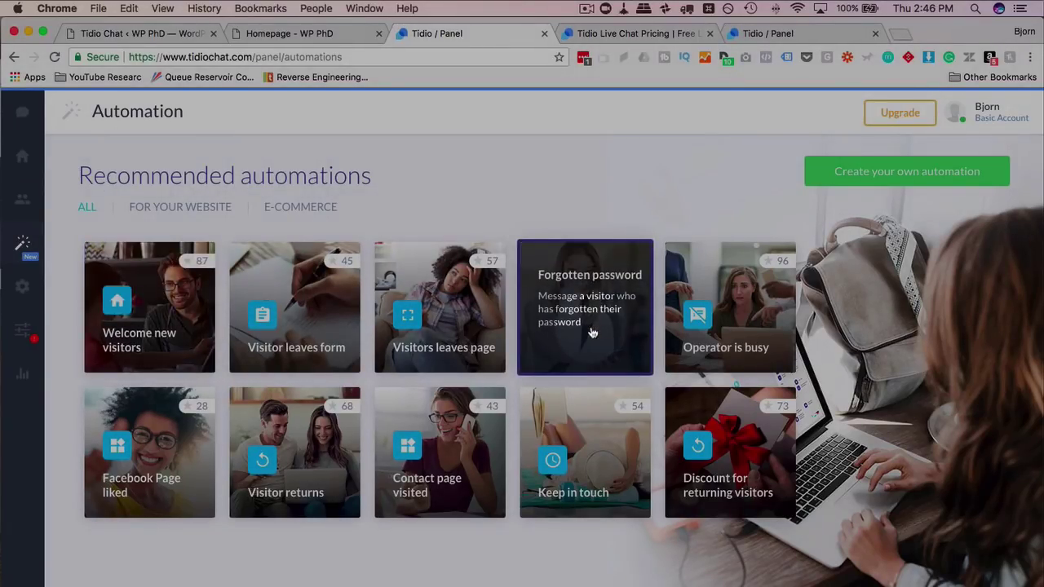
- In Settings, step through Account and Operators, ending on Integrations
{"action": "left_click", "coordinate": [48, 289]}
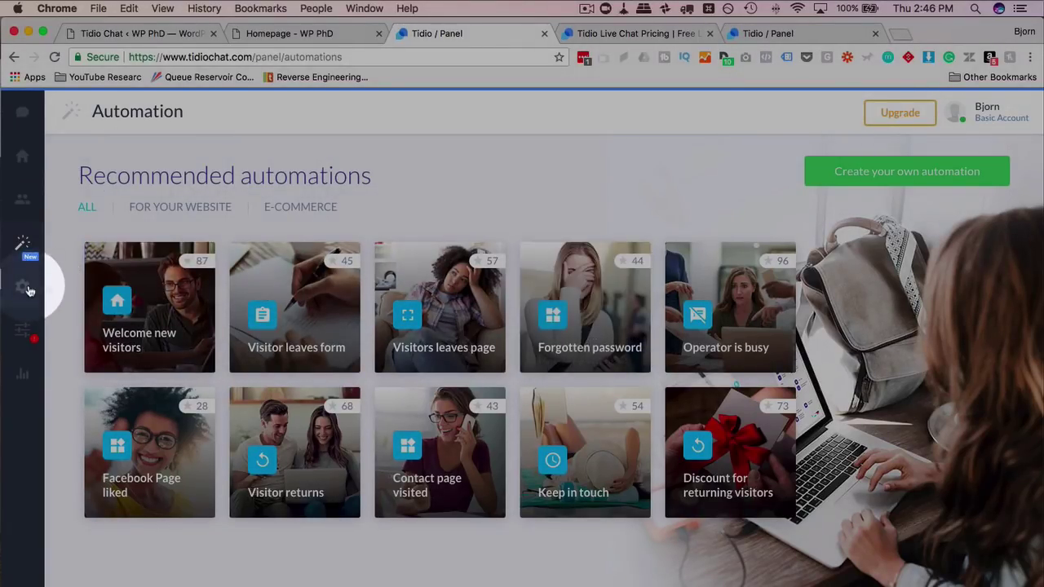
{"action": "left_click", "coordinate": [24, 288]}
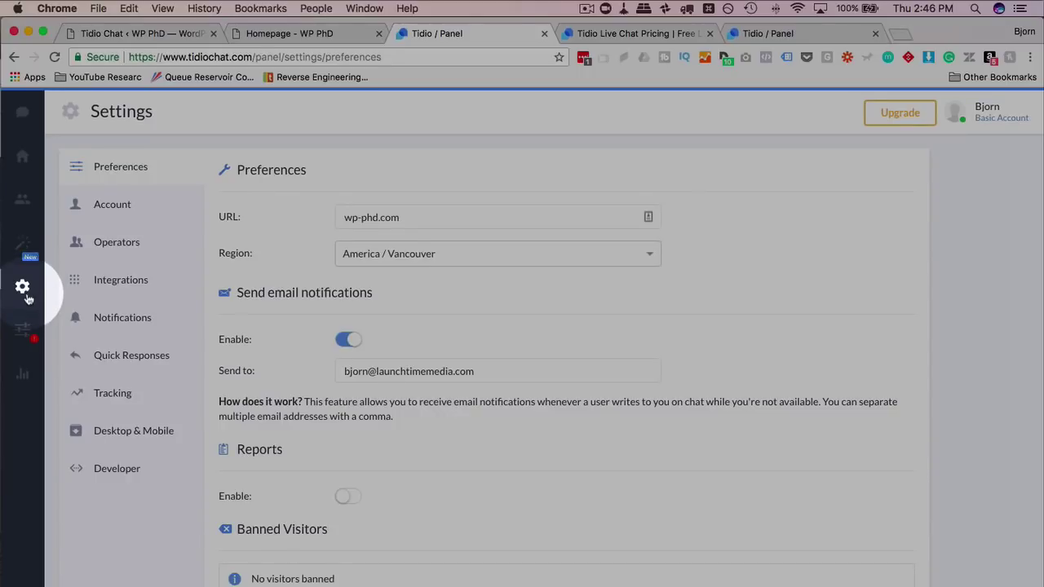
{"action": "left_click", "coordinate": [128, 209]}
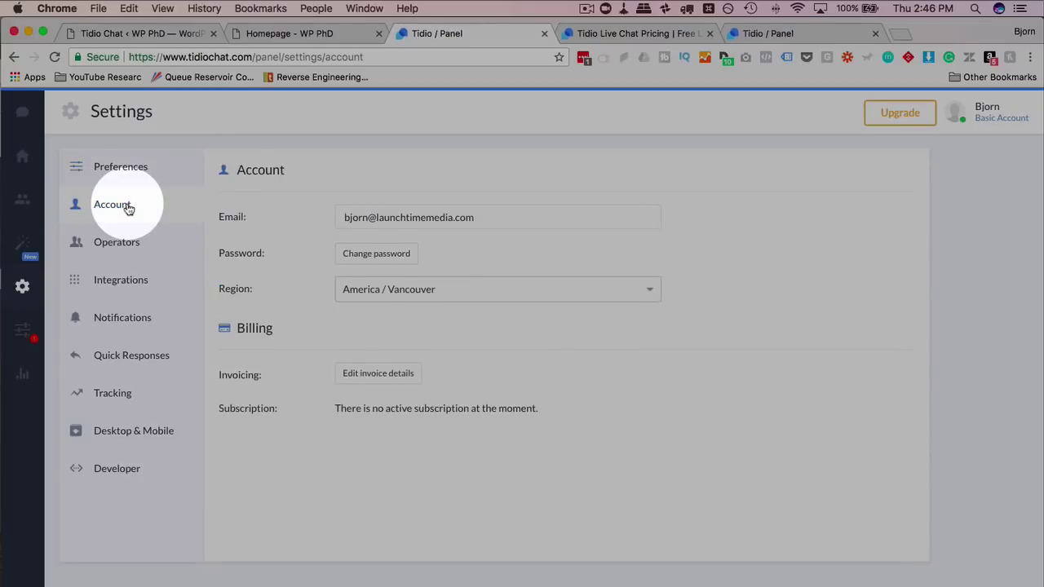
{"action": "left_click", "coordinate": [138, 249]}
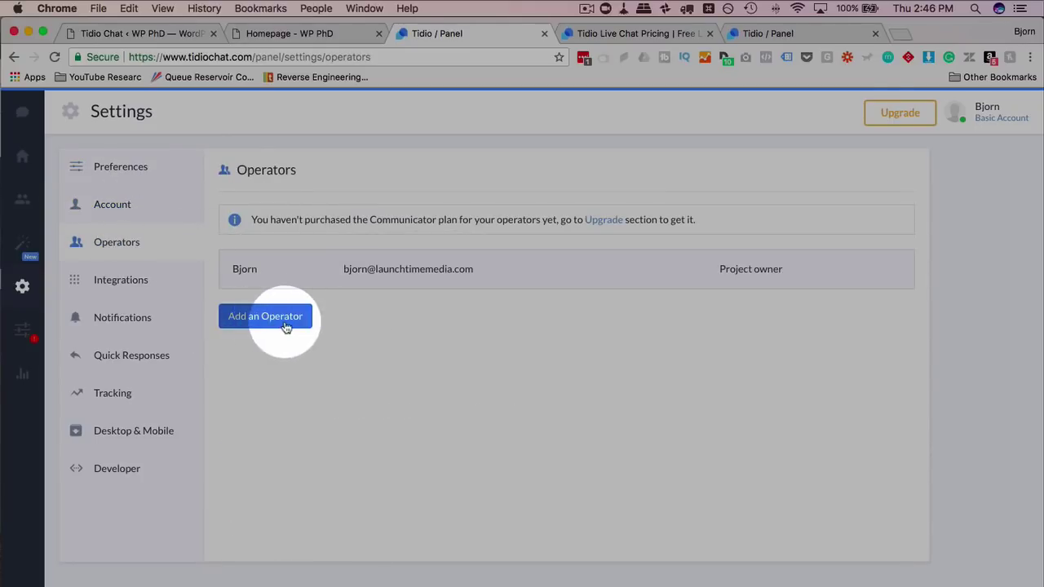
{"action": "left_click", "coordinate": [147, 285]}
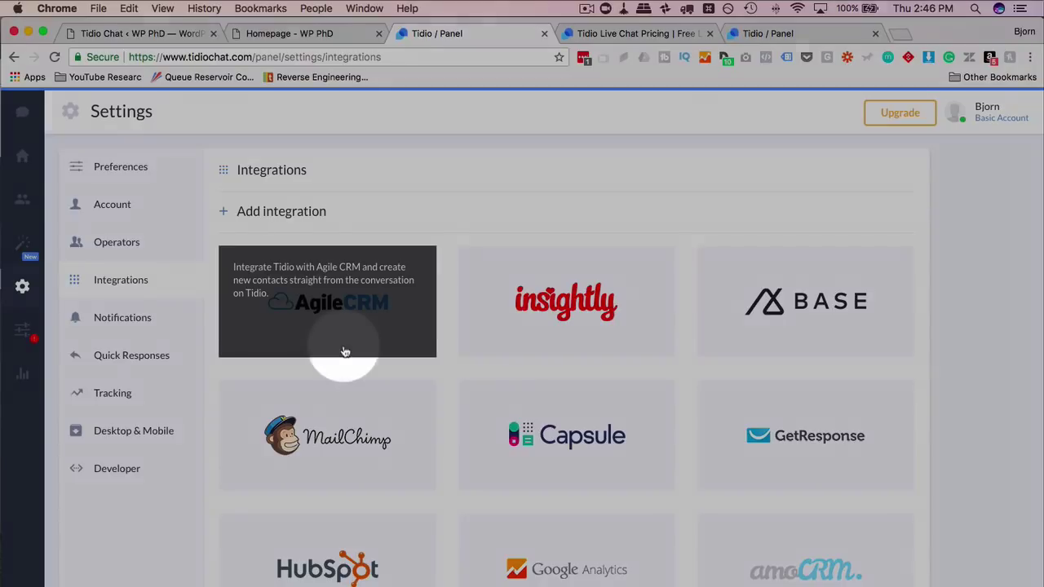
- Scan the integrations list and Tracking settings, then open the live chat Appearance page
{"action": "scroll", "coordinate": [326, 346], "scroll_direction": "down", "scroll_amount": 3}
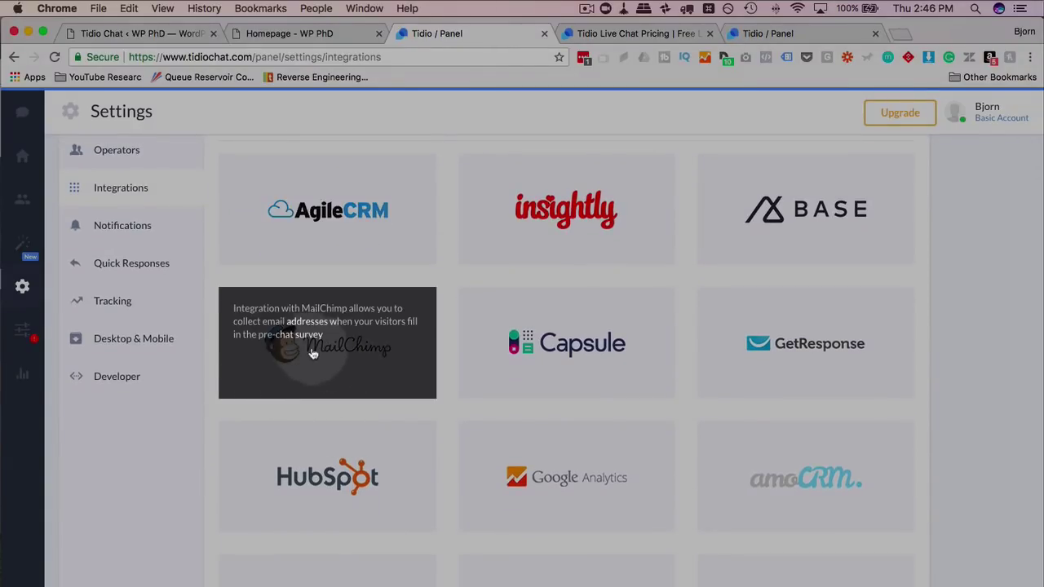
{"action": "scroll", "coordinate": [337, 330], "scroll_direction": "down", "scroll_amount": 5}
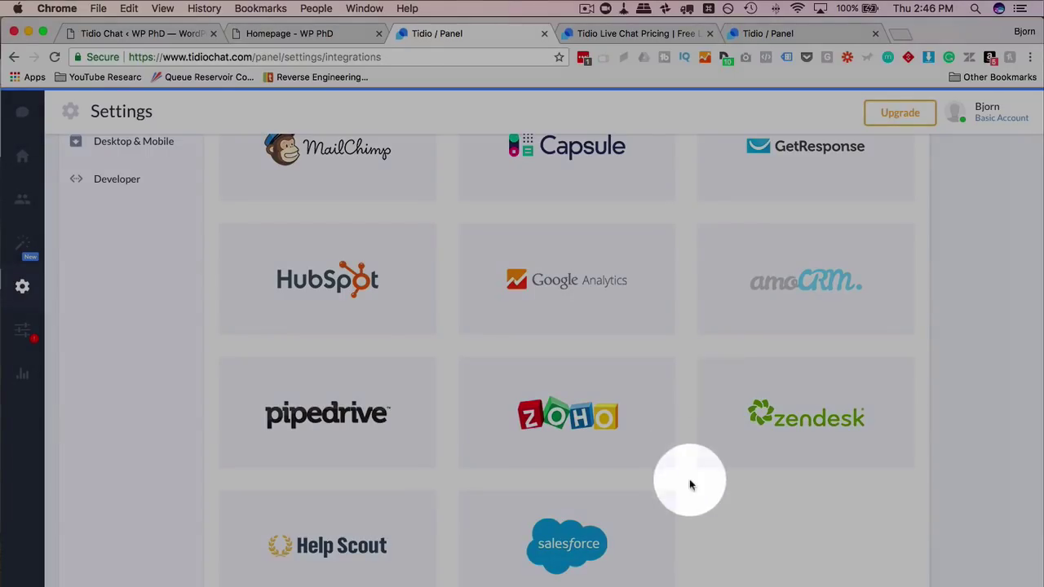
{"action": "scroll", "coordinate": [703, 531], "scroll_direction": "up", "scroll_amount": 1}
{"action": "scroll", "coordinate": [703, 531], "scroll_direction": "up", "scroll_amount": 3}
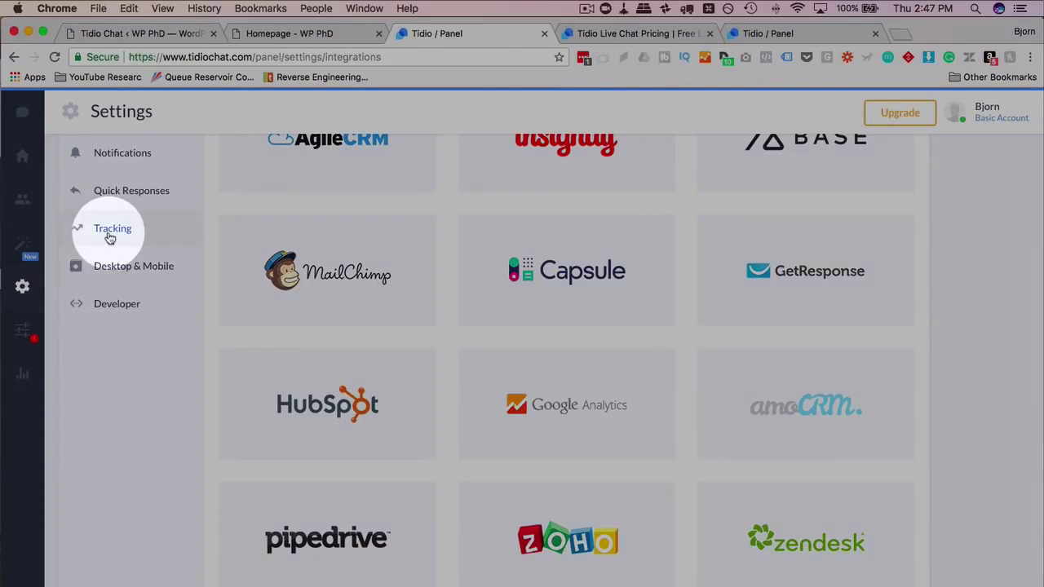
{"action": "left_click", "coordinate": [113, 231]}
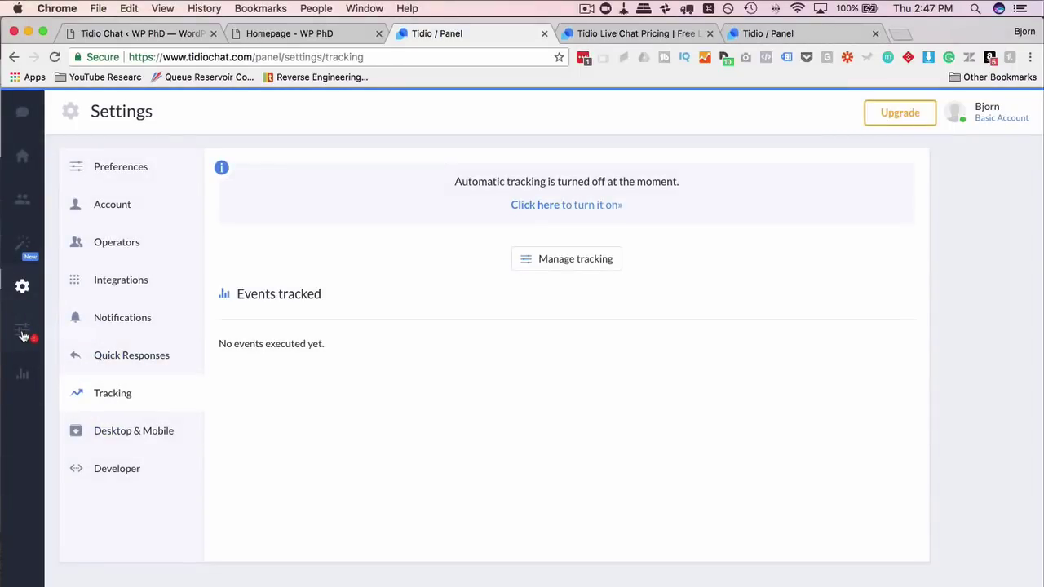
{"action": "left_click", "coordinate": [23, 333]}
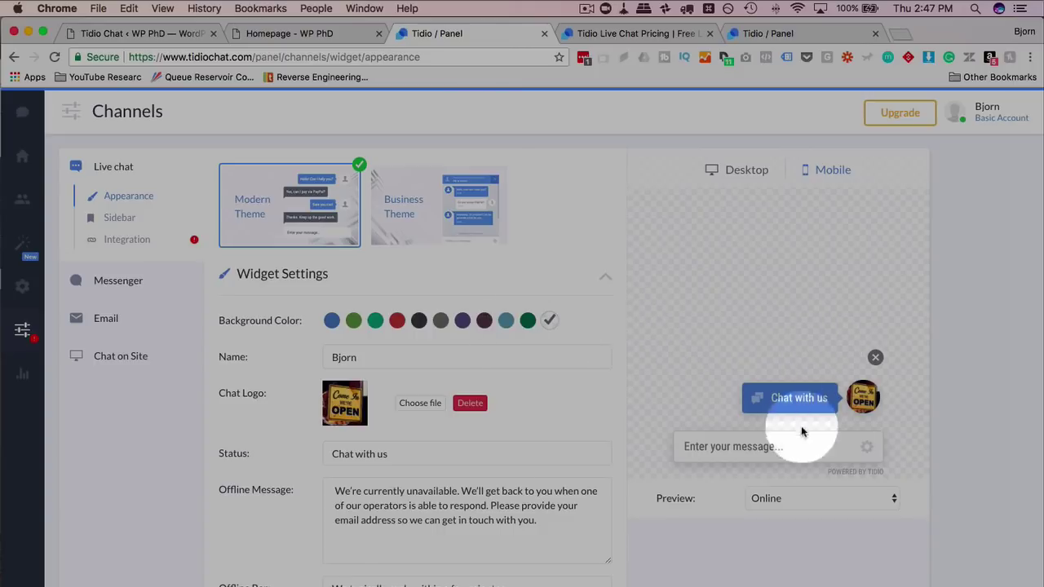
- Inspect the widget's Status text and select the Offline Message text
{"action": "scroll", "coordinate": [419, 409], "scroll_direction": "down", "scroll_amount": 2}
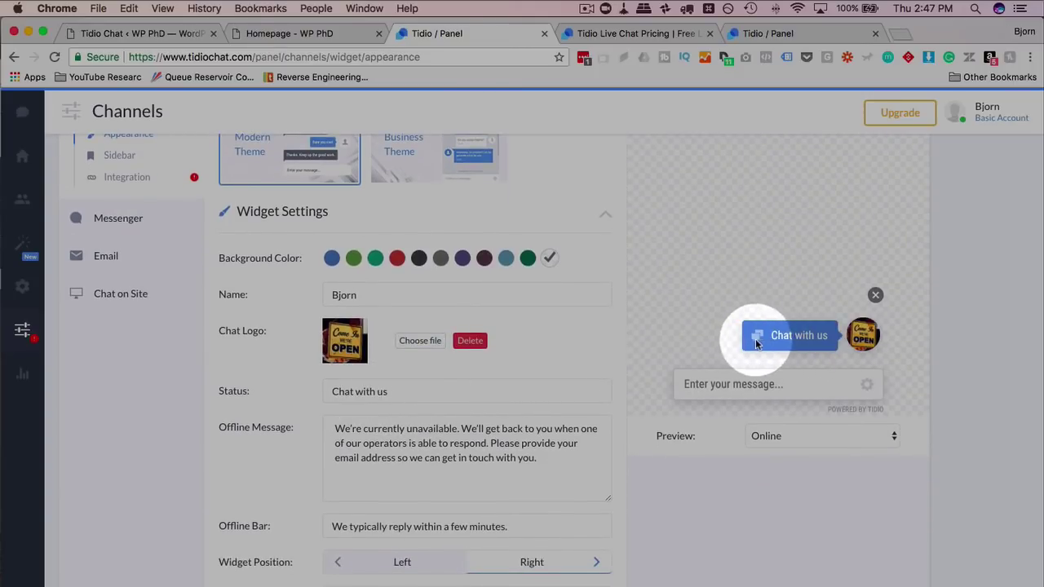
{"action": "scroll", "coordinate": [397, 413], "scroll_direction": "up", "scroll_amount": 1}
{"action": "left_click", "coordinate": [399, 397]}
{"action": "left_click_drag", "start_coordinate": [399, 396], "coordinate": [326, 397]}
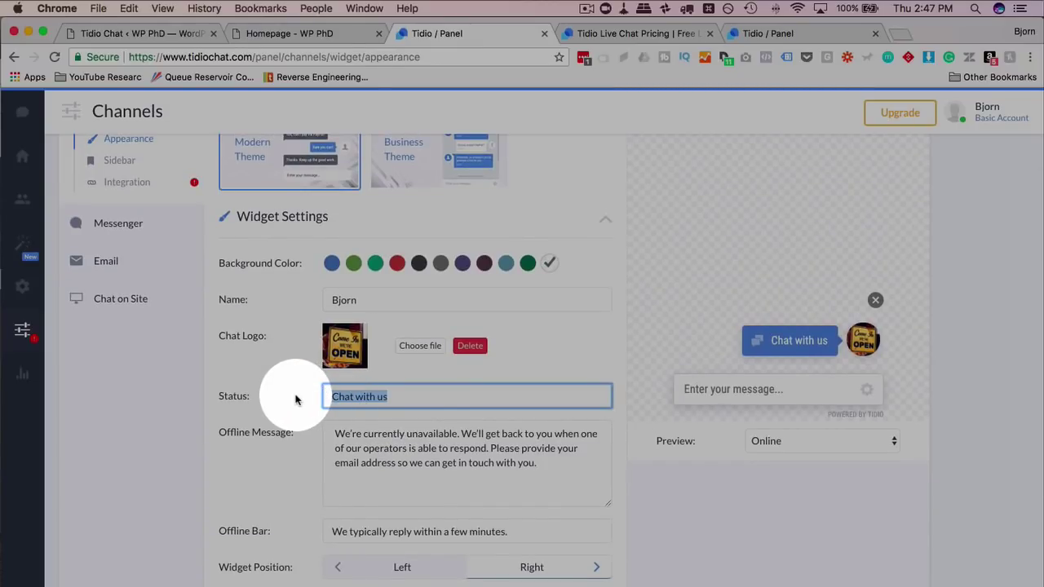
{"action": "scroll", "coordinate": [294, 398], "scroll_direction": "down", "scroll_amount": 2}
{"action": "left_click_drag", "start_coordinate": [538, 394], "coordinate": [336, 365]}
- Preview the widget in its Closed, Online and Operators are offline states
{"action": "left_click", "coordinate": [841, 372]}
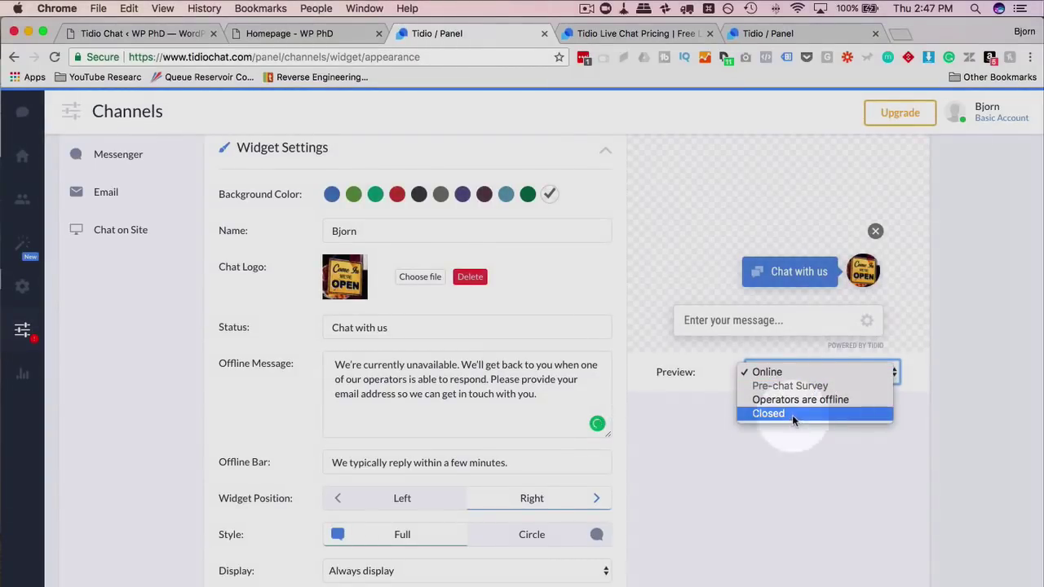
{"action": "left_click", "coordinate": [791, 414]}
{"action": "scroll", "coordinate": [938, 412], "scroll_direction": "up", "scroll_amount": 2}
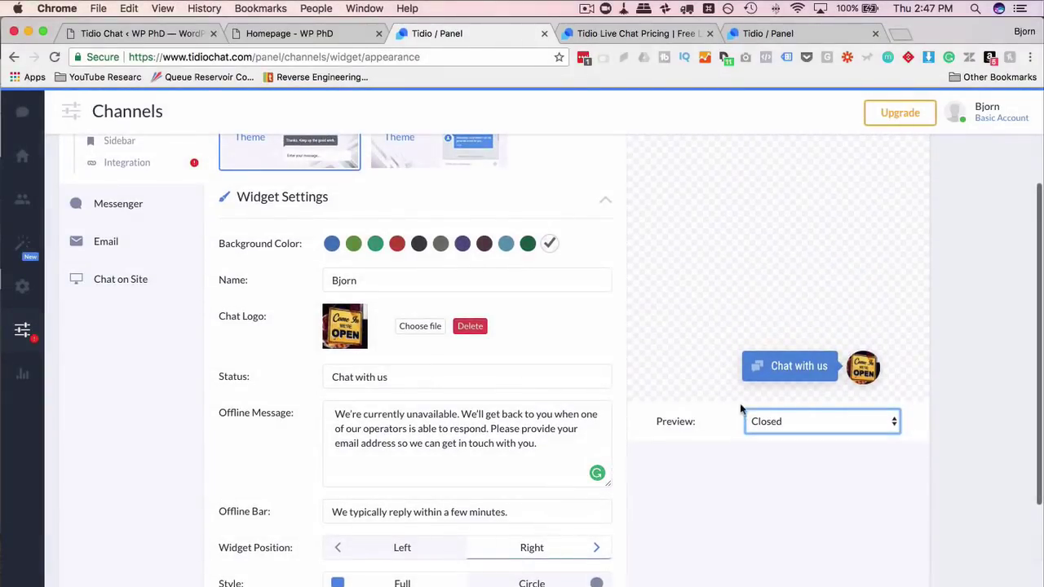
{"action": "left_click", "coordinate": [807, 422]}
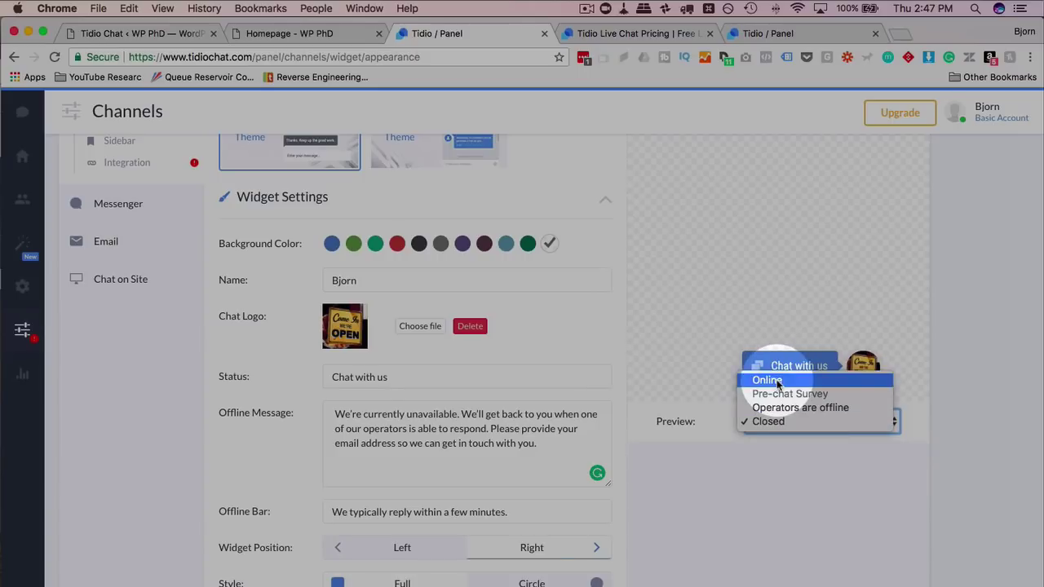
{"action": "left_click", "coordinate": [771, 380]}
{"action": "left_click", "coordinate": [787, 418]}
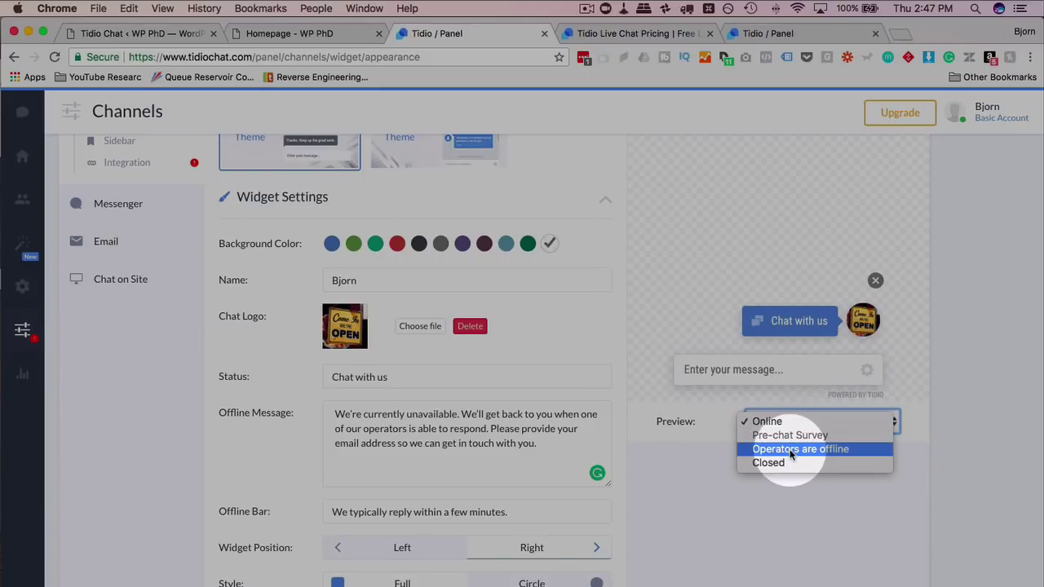
{"action": "left_click", "coordinate": [788, 384]}
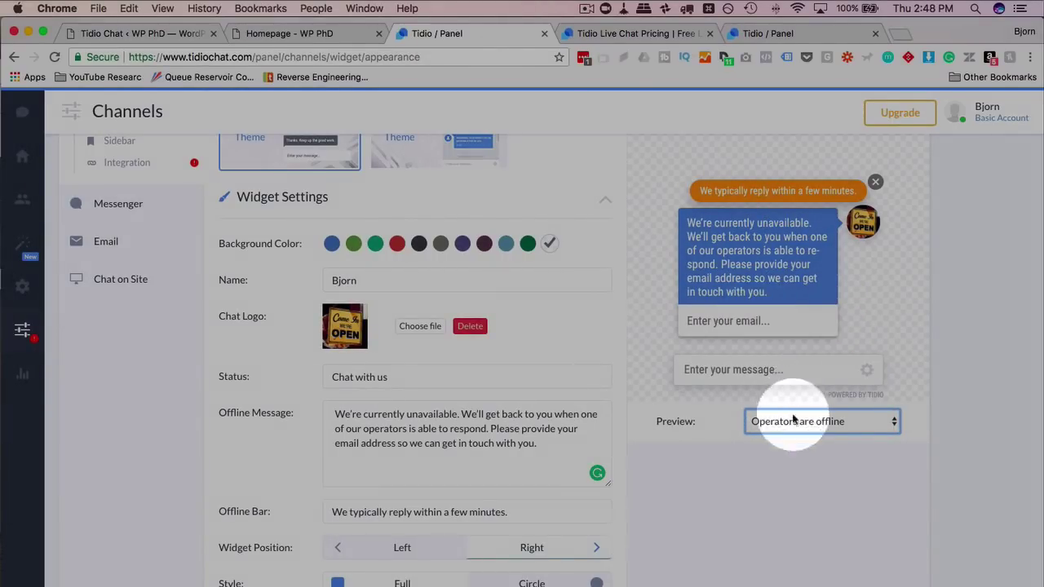
- Keep the Operators are offline preview and expand the Pre-chat Survey settings
{"action": "left_click", "coordinate": [795, 422]}
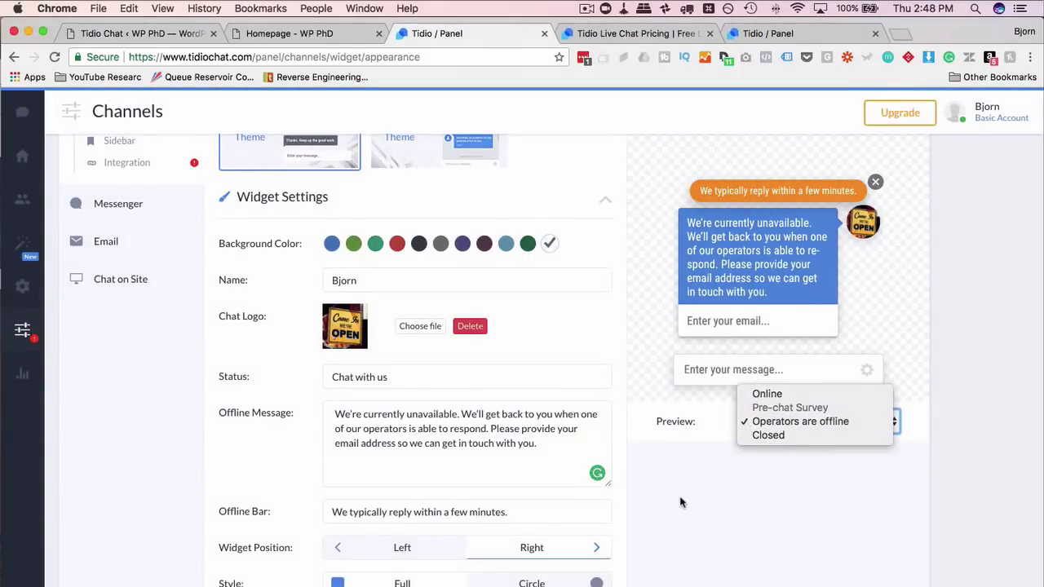
{"action": "left_click", "coordinate": [680, 501]}
{"action": "left_click", "coordinate": [781, 419]}
{"action": "left_click", "coordinate": [781, 420]}
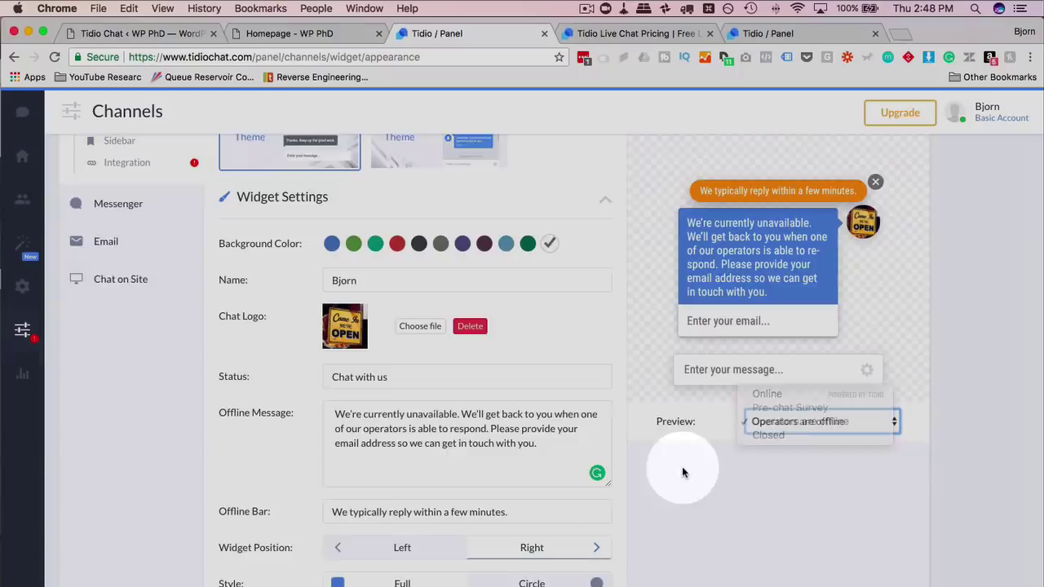
{"action": "scroll", "coordinate": [682, 467], "scroll_direction": "down", "scroll_amount": 5}
{"action": "left_click", "coordinate": [309, 517]}
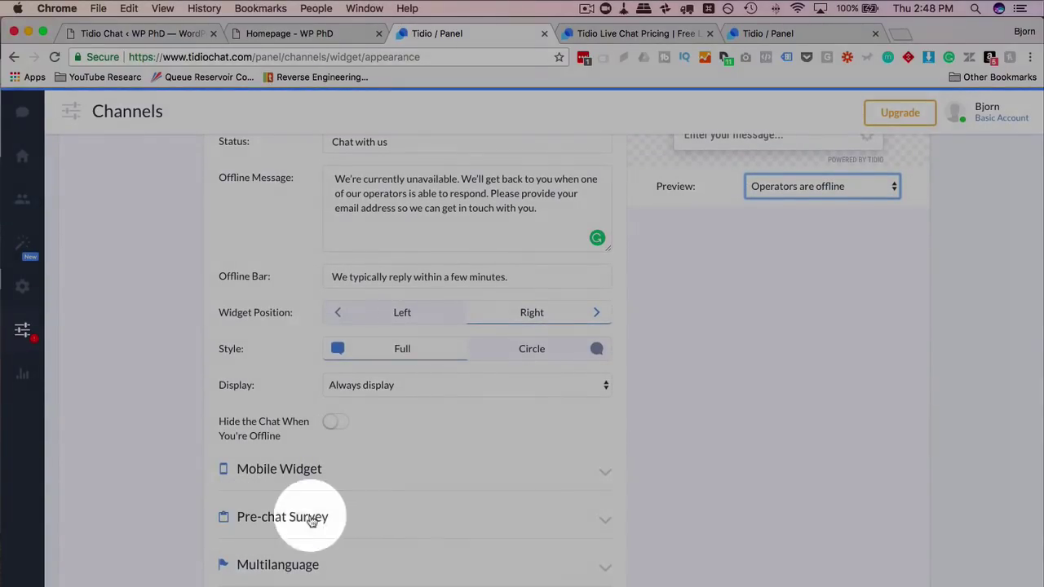
- Expand Mobile Widget (CHAT button), set the preview back to Online, and expand Multilanguage
{"action": "left_click", "coordinate": [366, 471]}
{"action": "scroll", "coordinate": [359, 391], "scroll_direction": "up", "scroll_amount": 5}
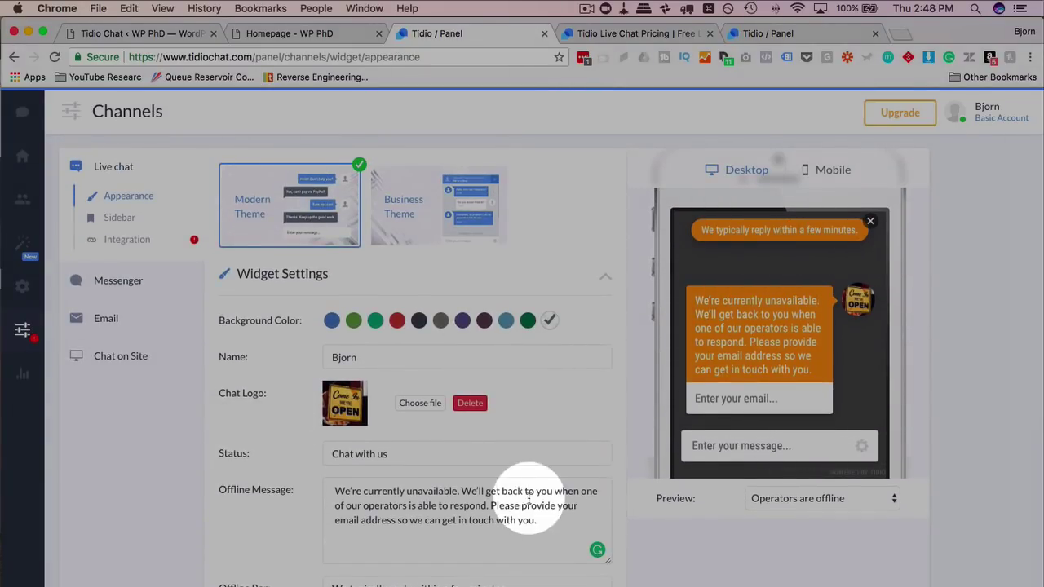
{"action": "left_click", "coordinate": [807, 498]}
{"action": "left_click", "coordinate": [767, 471]}
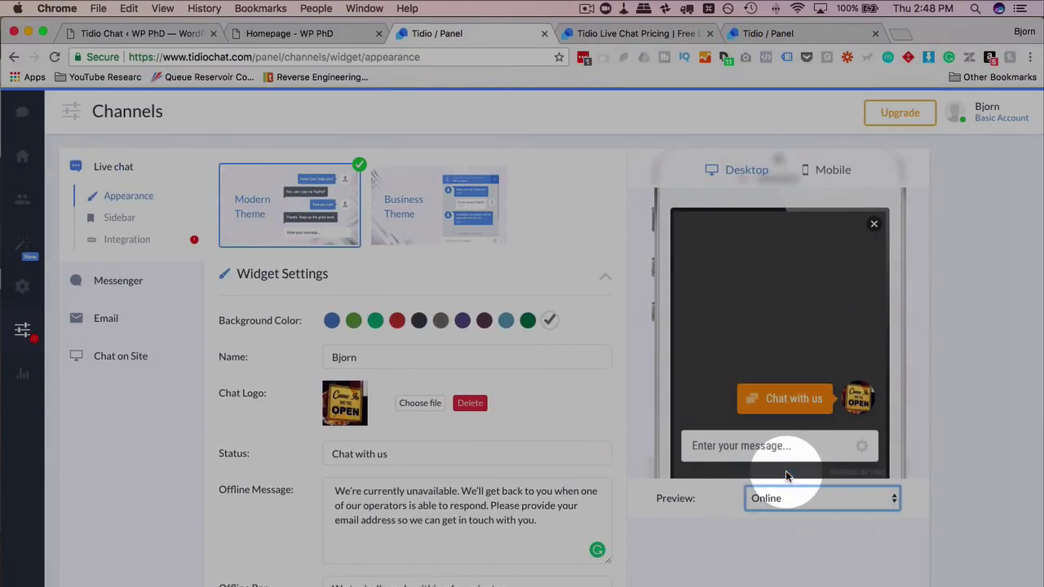
{"action": "scroll", "coordinate": [498, 417], "scroll_direction": "down", "scroll_amount": 4}
{"action": "scroll", "coordinate": [498, 423], "scroll_direction": "down", "scroll_amount": 3}
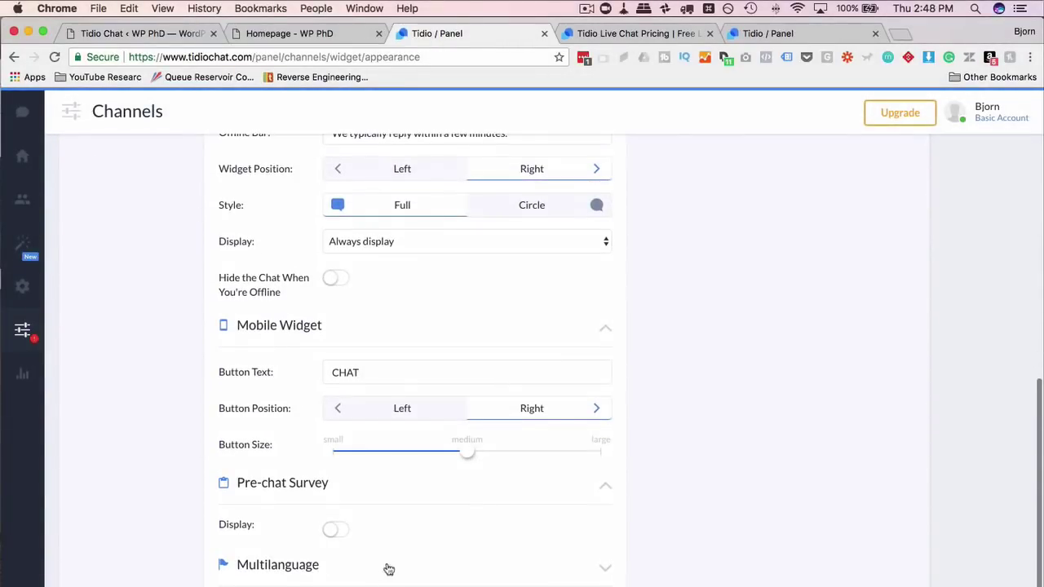
{"action": "left_click", "coordinate": [278, 561]}
{"action": "scroll", "coordinate": [209, 494], "scroll_direction": "down", "scroll_amount": 2}
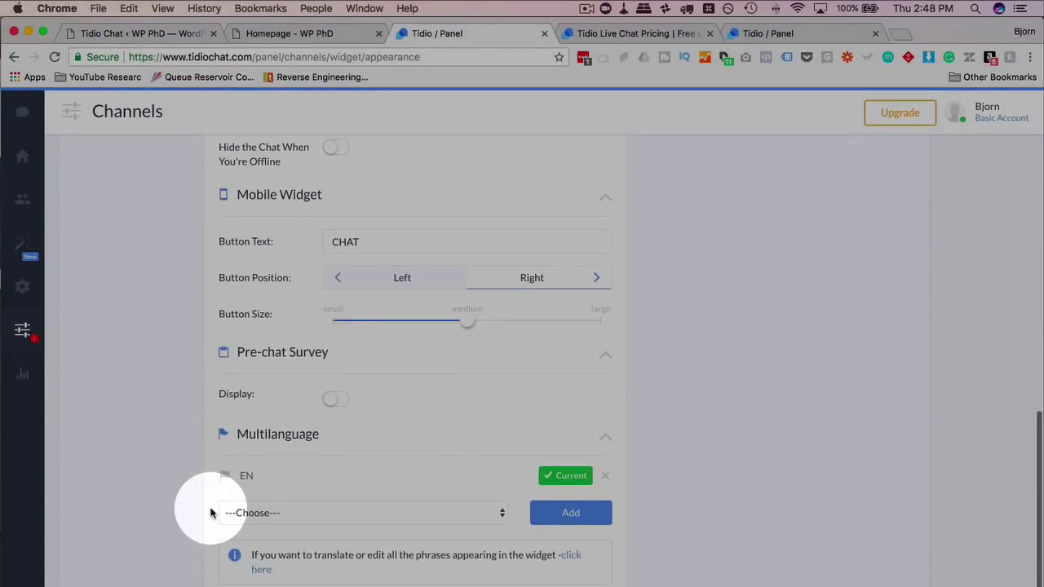
- Add Arabic as a widget language and confirm it was added
{"action": "left_click", "coordinate": [350, 522]}
{"action": "left_click", "coordinate": [353, 522]}
{"action": "left_click", "coordinate": [353, 522]}
{"action": "left_click", "coordinate": [351, 530]}
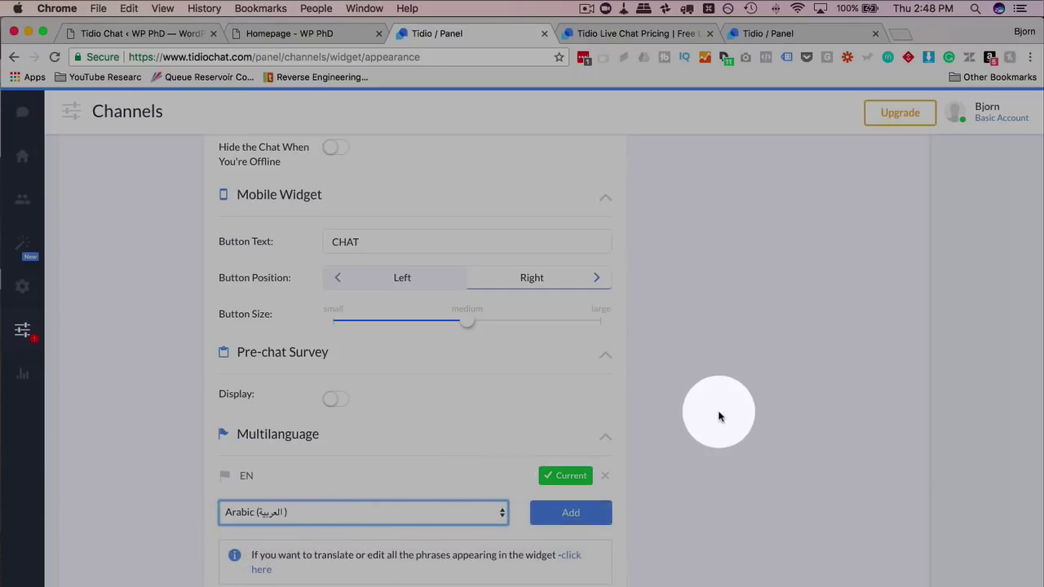
{"action": "left_click", "coordinate": [566, 516]}
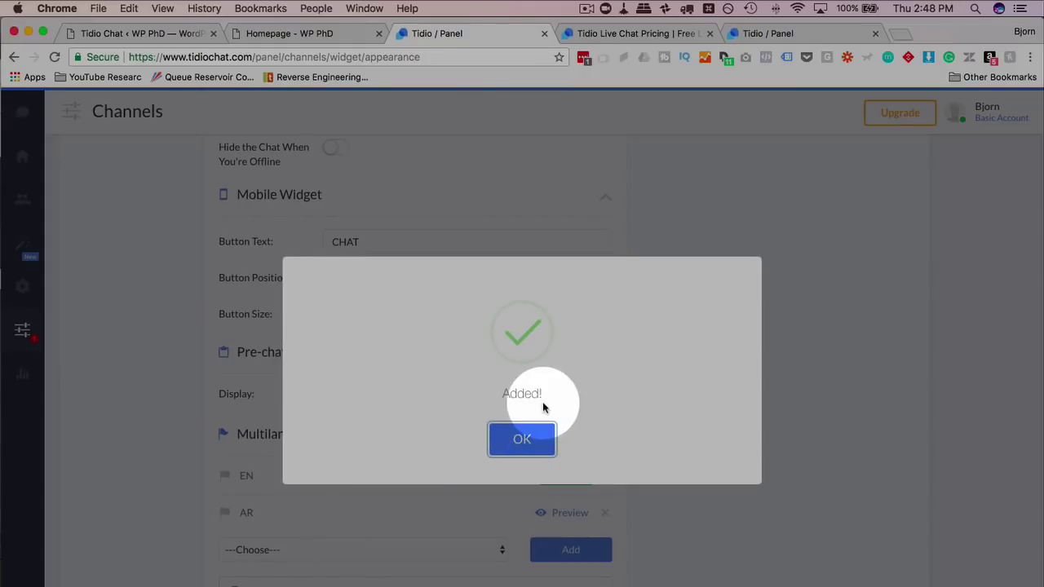
{"action": "left_click", "coordinate": [534, 433]}
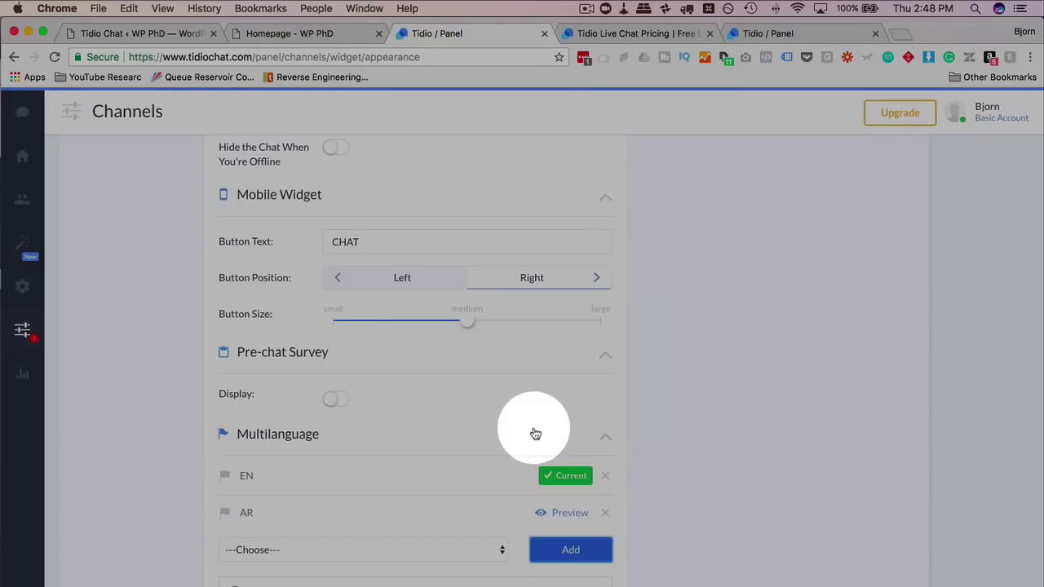
- Preview the Arabic (AR) widget's bubble and message box, then switch back to EN
{"action": "left_click", "coordinate": [570, 512]}
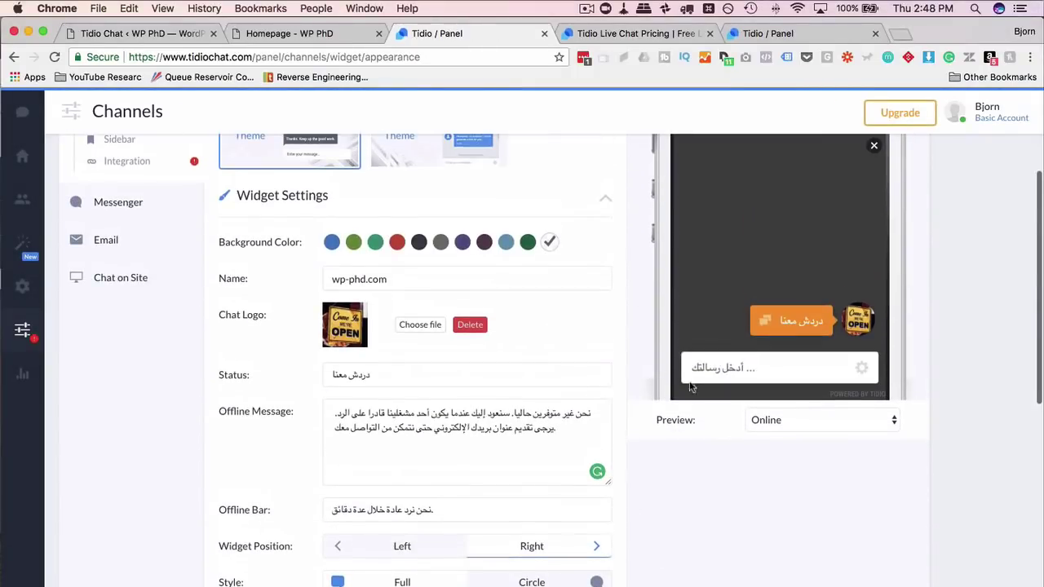
{"action": "left_click", "coordinate": [780, 322]}
{"action": "left_click", "coordinate": [706, 375]}
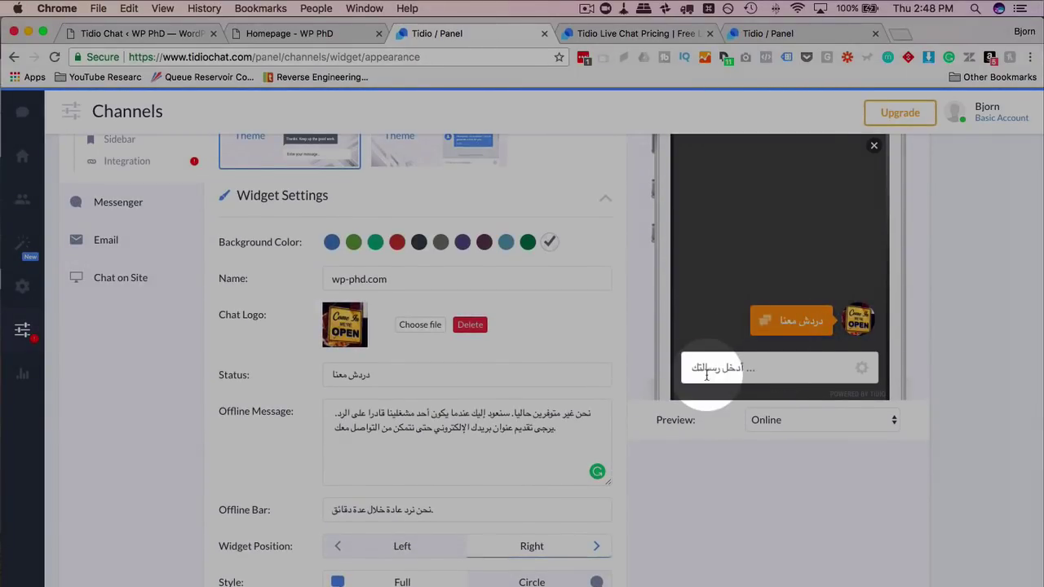
{"action": "scroll", "coordinate": [182, 541], "scroll_direction": "down", "scroll_amount": 10}
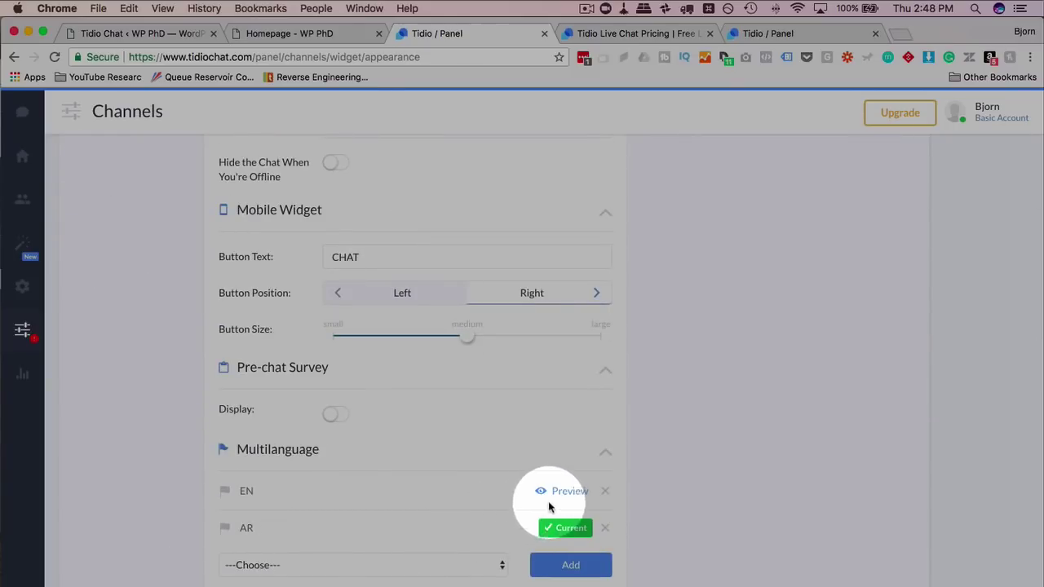
{"action": "left_click", "coordinate": [564, 492]}
{"action": "scroll", "coordinate": [175, 478], "scroll_direction": "up", "scroll_amount": 10}
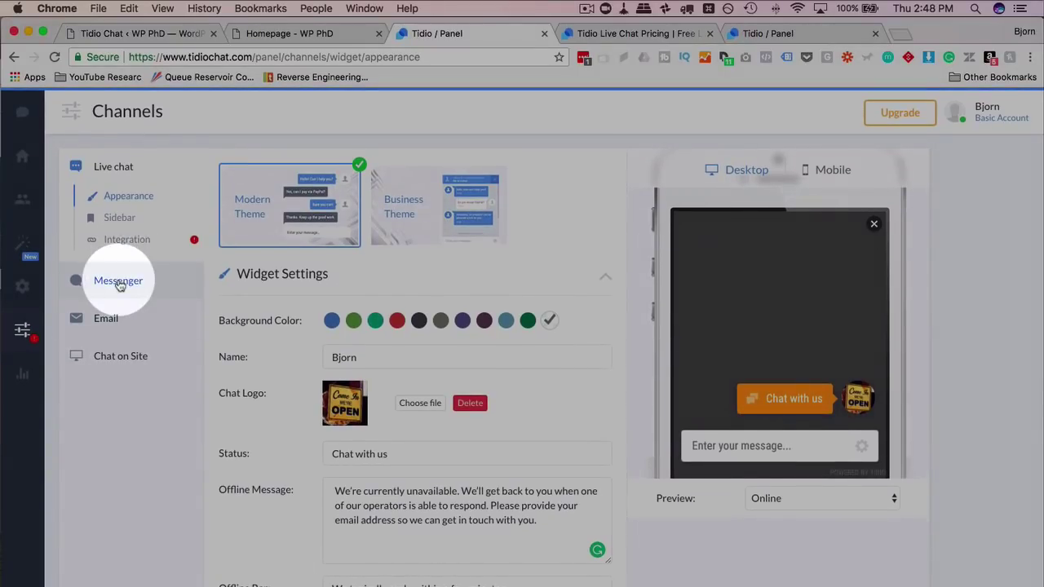
- View the Messenger channel, then Chat on Site with header Tidio and welcome 'Hi there!'
{"action": "left_click", "coordinate": [118, 281]}
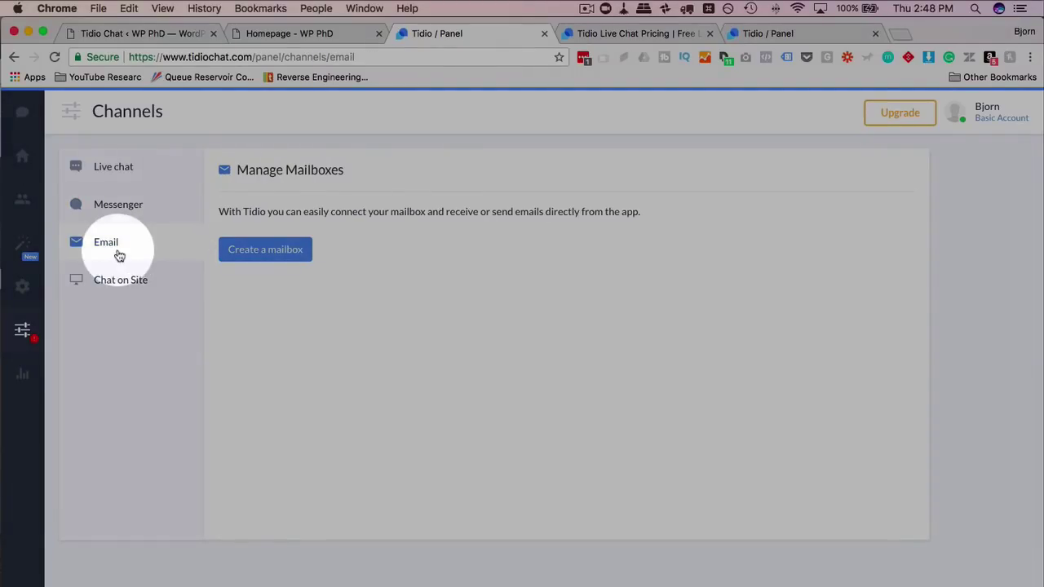
{"action": "left_click", "coordinate": [140, 287]}
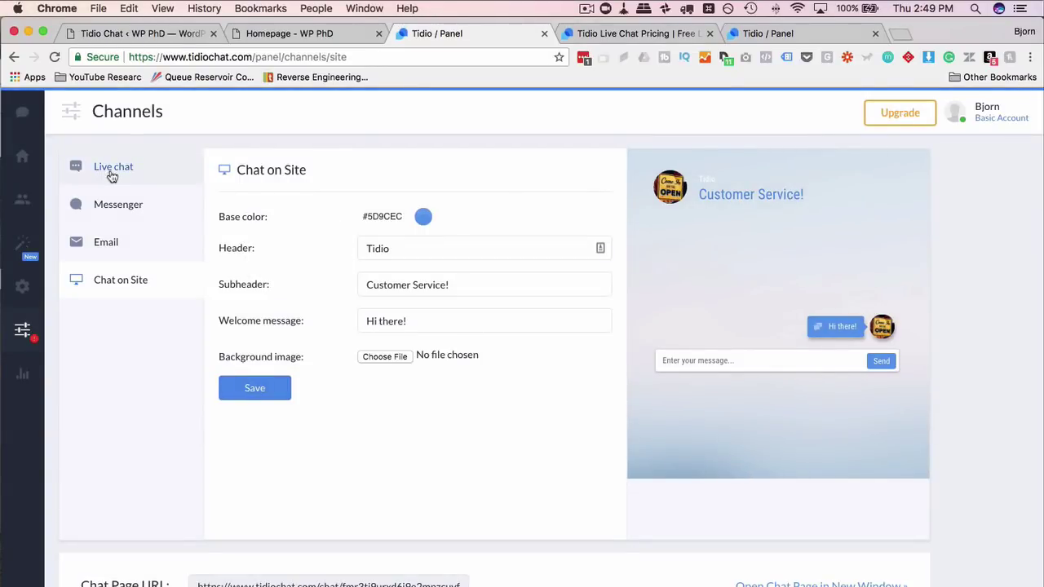
- Switch between live chat Sidebar and Appearance, ending on Sidebar: disabled, 'Chat with us', right
{"action": "left_click", "coordinate": [112, 171]}
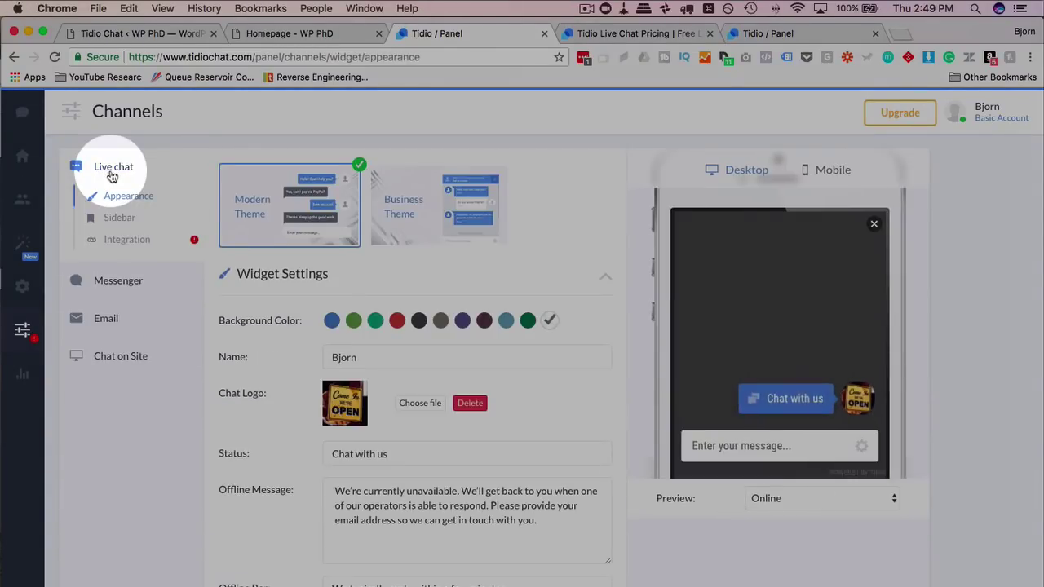
{"action": "left_click", "coordinate": [119, 218]}
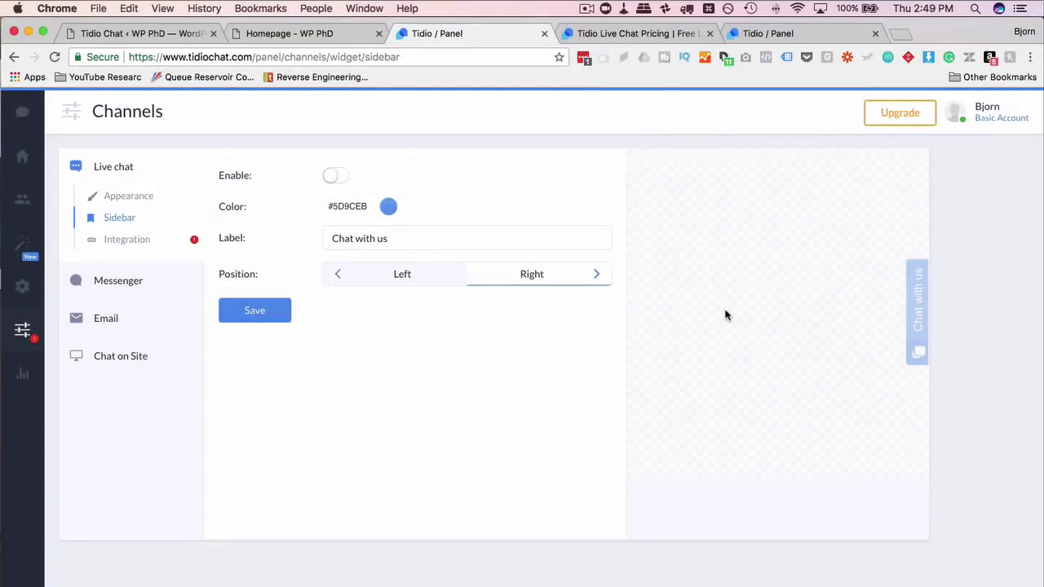
{"action": "left_click", "coordinate": [140, 200]}
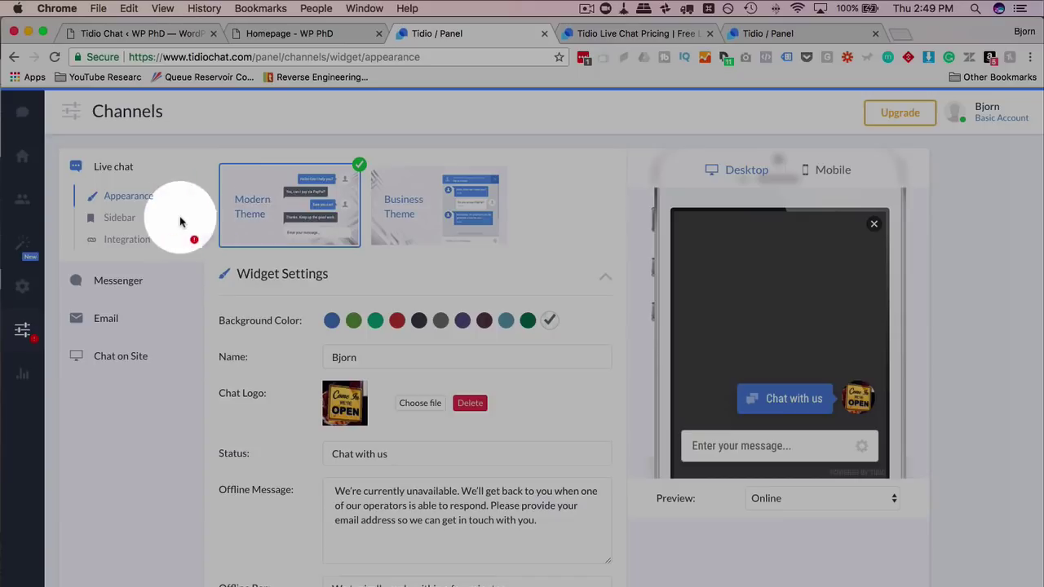
{"action": "left_click", "coordinate": [122, 219]}
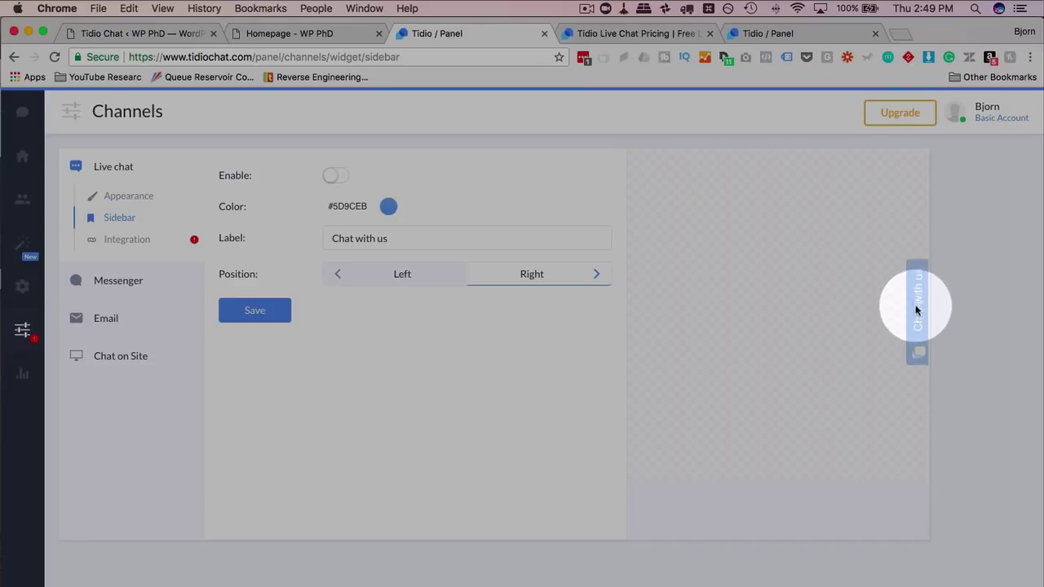
- Show the Live chat Integration page and select the whole JavaScript install script tag
{"action": "left_click", "coordinate": [127, 240]}
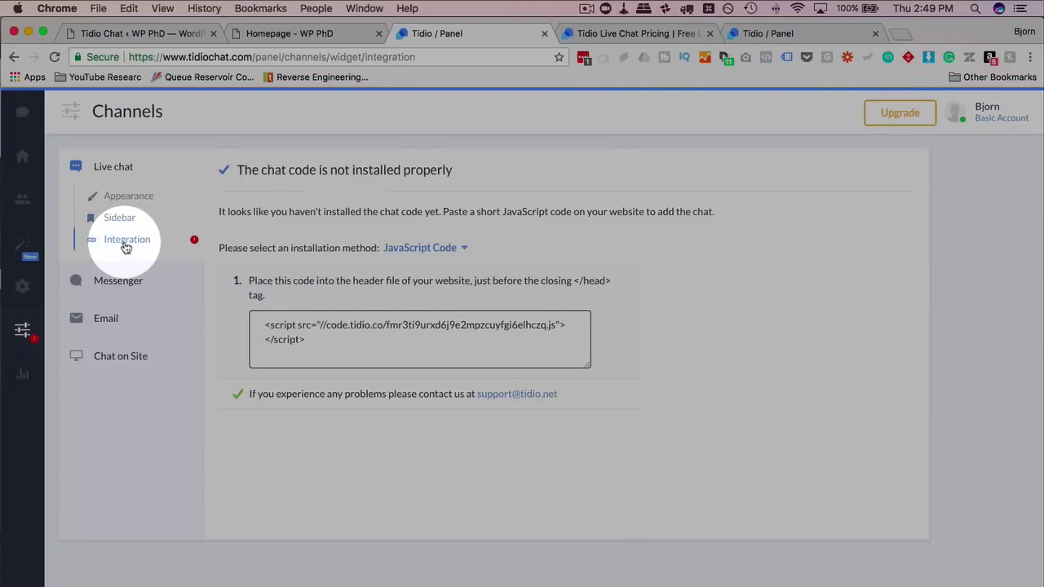
{"action": "left_click_drag", "start_coordinate": [306, 341], "coordinate": [261, 327]}
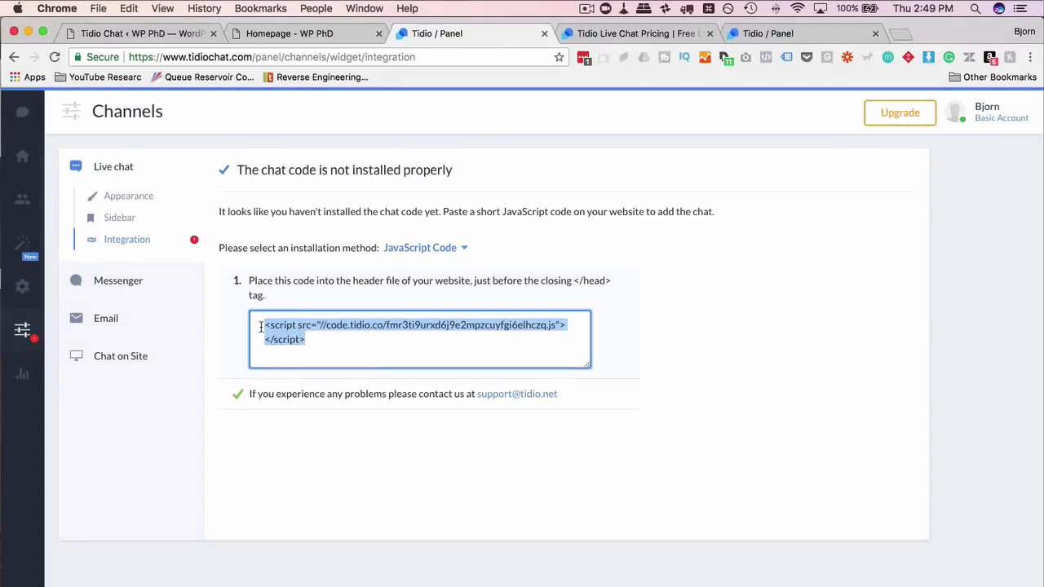